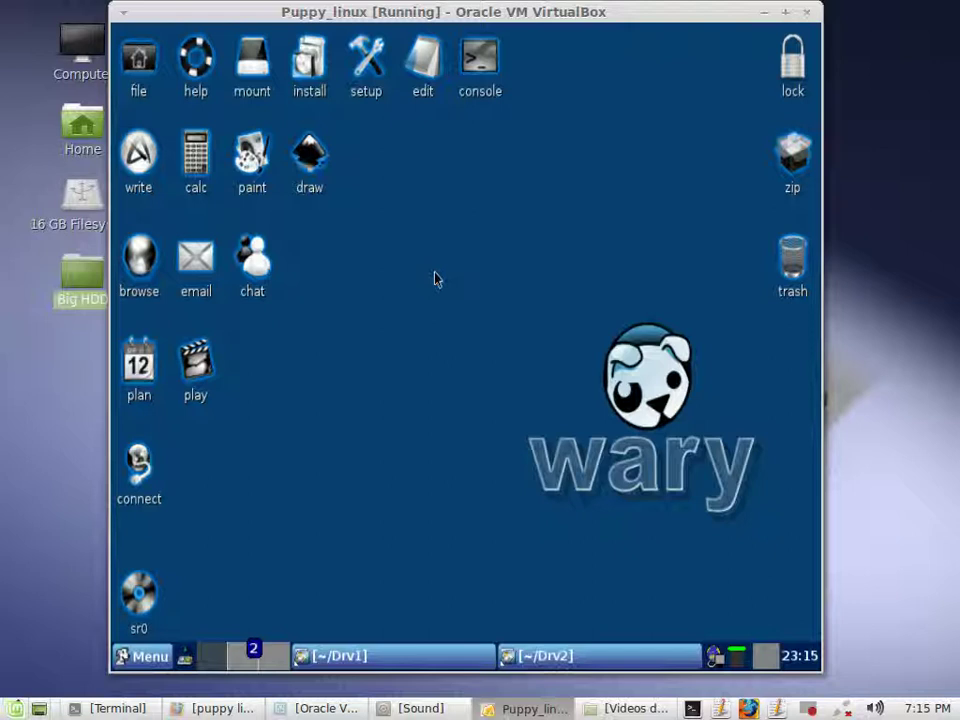
# Bring up the Drv1 and Drv2 folder windows, place Drv1 above Drv2, and enlarge the Drv2 window
pyautogui.click(380, 658)
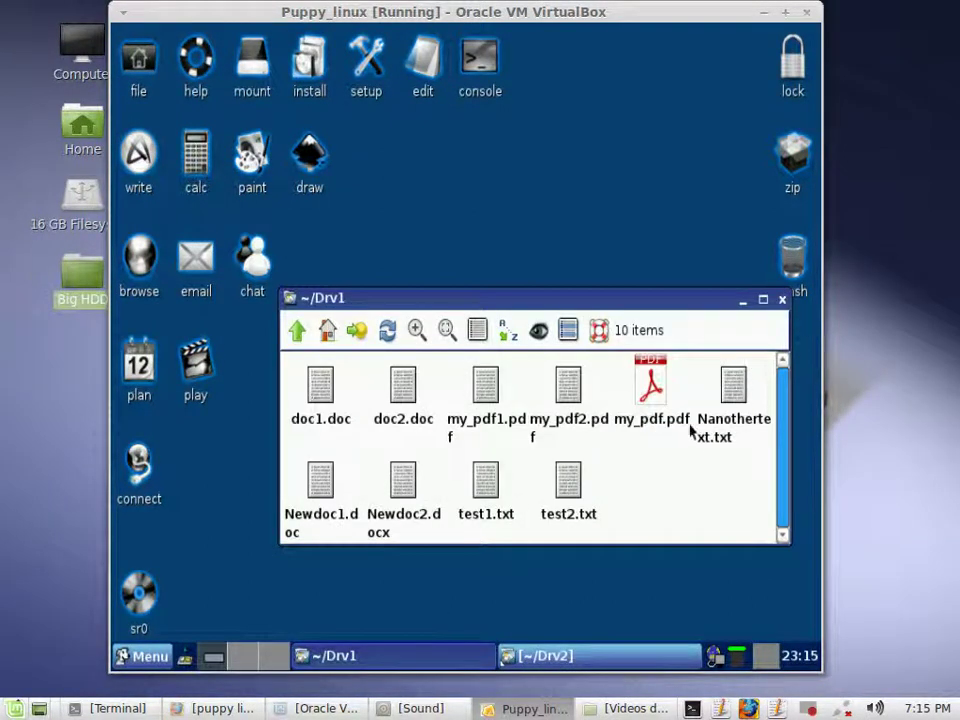
pyautogui.moveTo(588, 303); pyautogui.dragTo(541, 98)
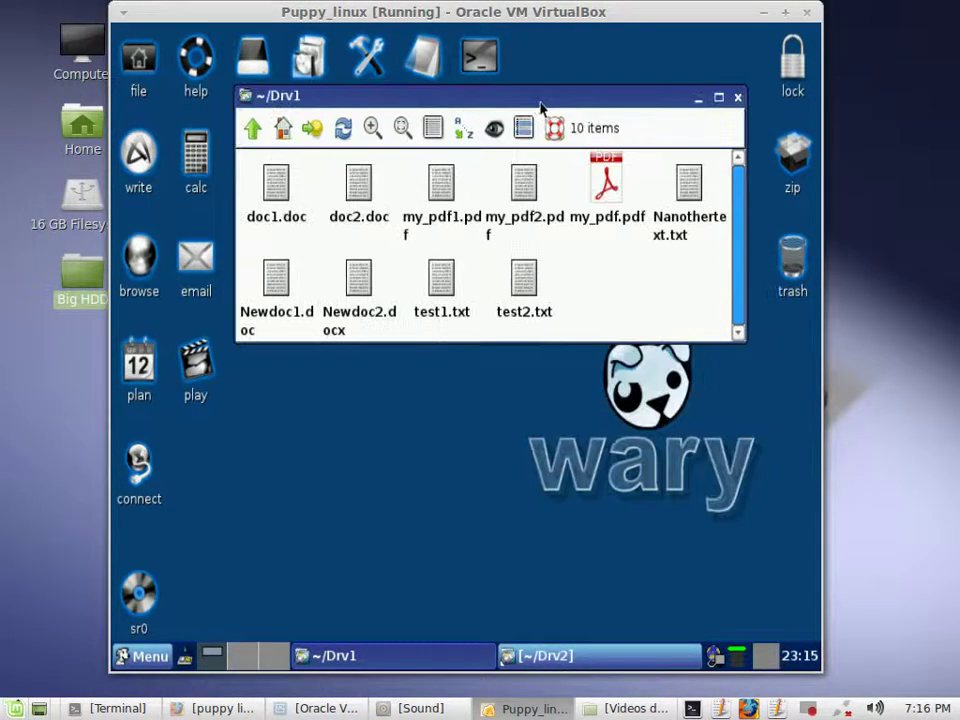
pyautogui.click(557, 662)
pyautogui.moveTo(388, 60); pyautogui.dragTo(507, 393)
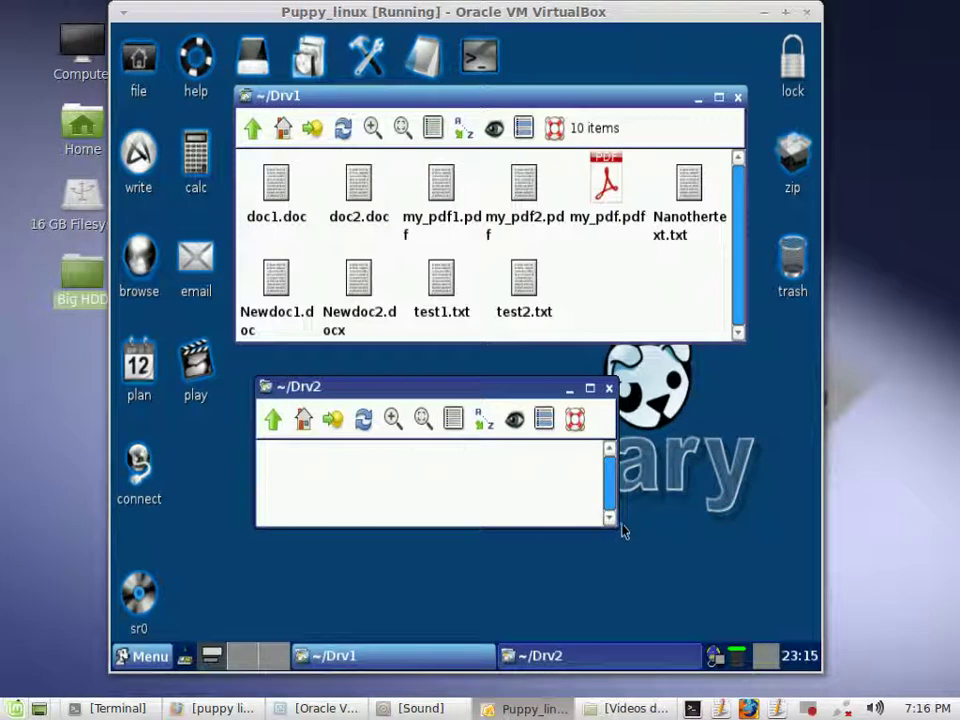
pyautogui.moveTo(606, 530); pyautogui.dragTo(787, 606)
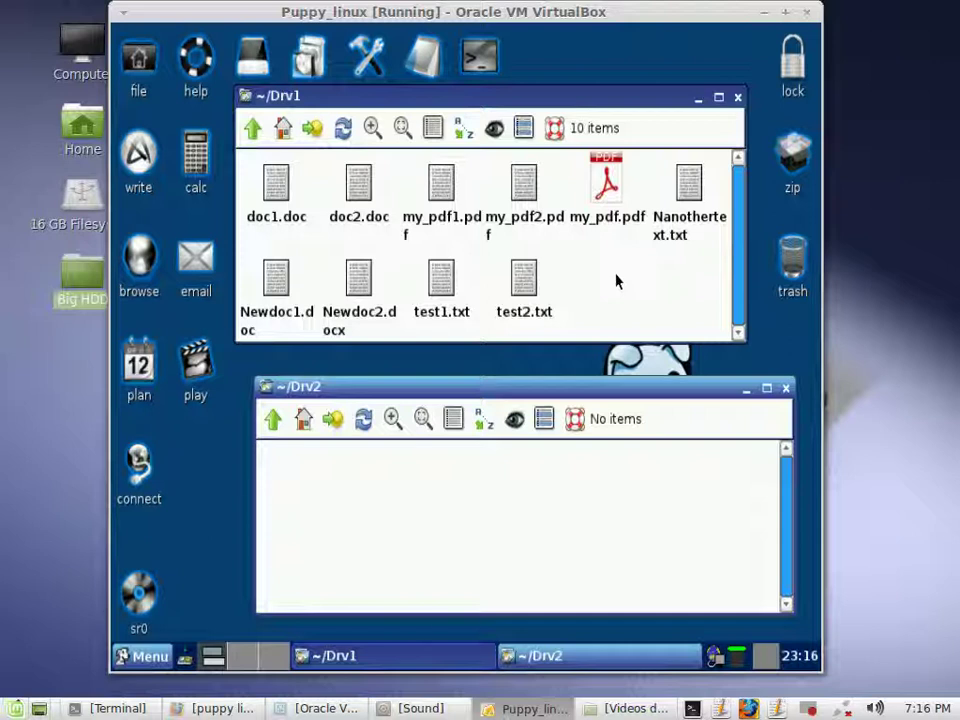
# Copy all files from the Drv1 folder into Drv2 and shift the Drv2 window slightly
pyautogui.hotkey('ctrl', 'a')
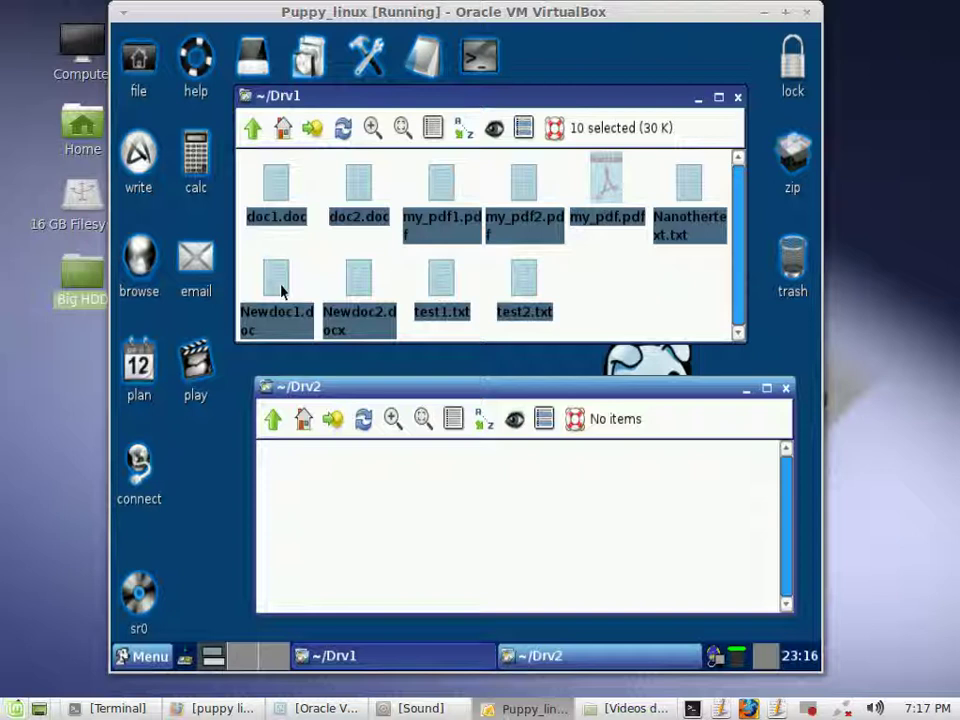
pyautogui.moveTo(282, 290); pyautogui.dragTo(426, 486)
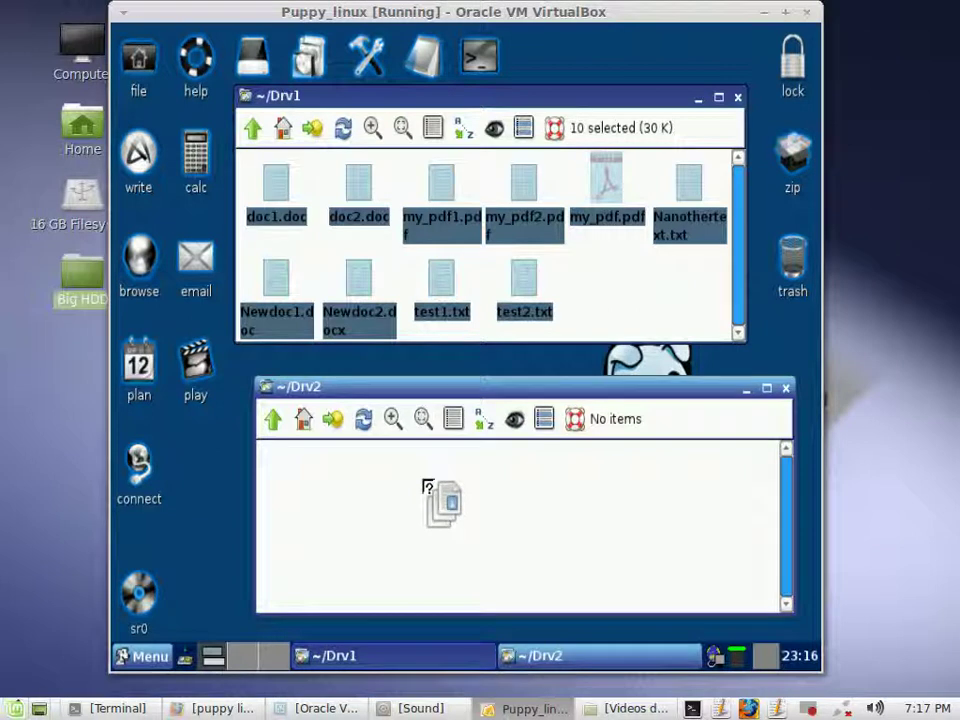
pyautogui.moveTo(426, 486); pyautogui.dragTo(428, 487)
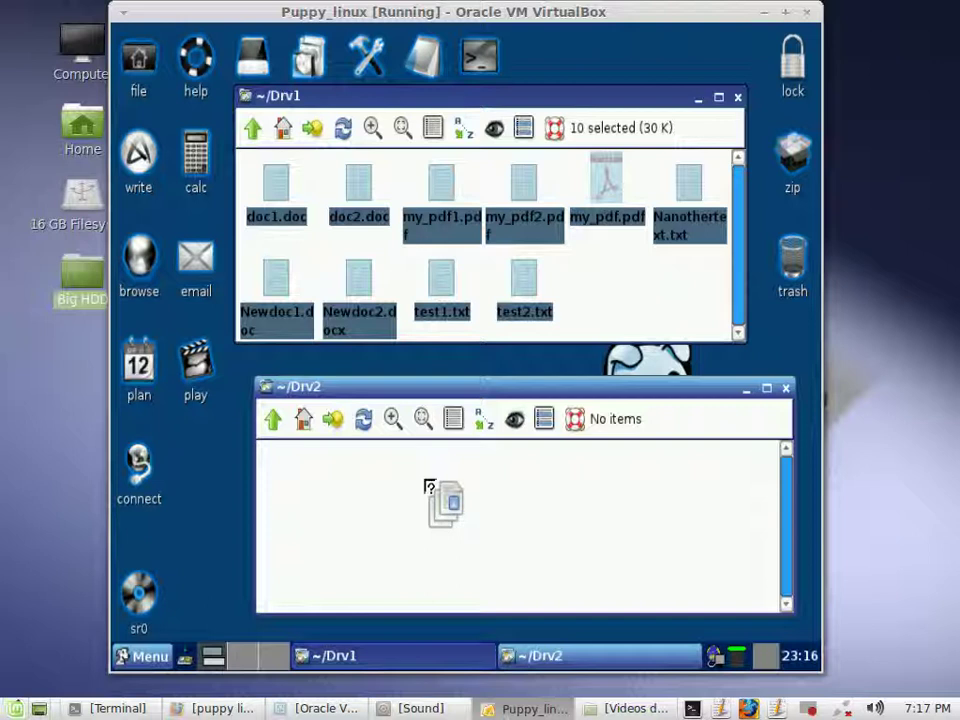
pyautogui.moveTo(428, 487); pyautogui.dragTo(428, 487)
pyautogui.moveTo(428, 487); pyautogui.dragTo(426, 483)
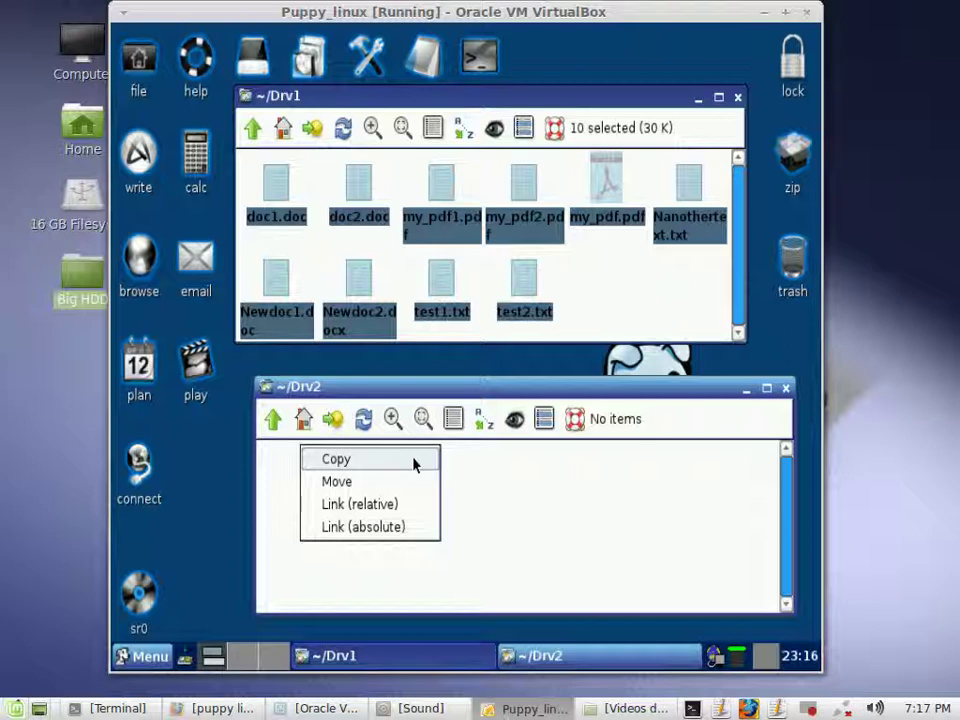
pyautogui.click(414, 461)
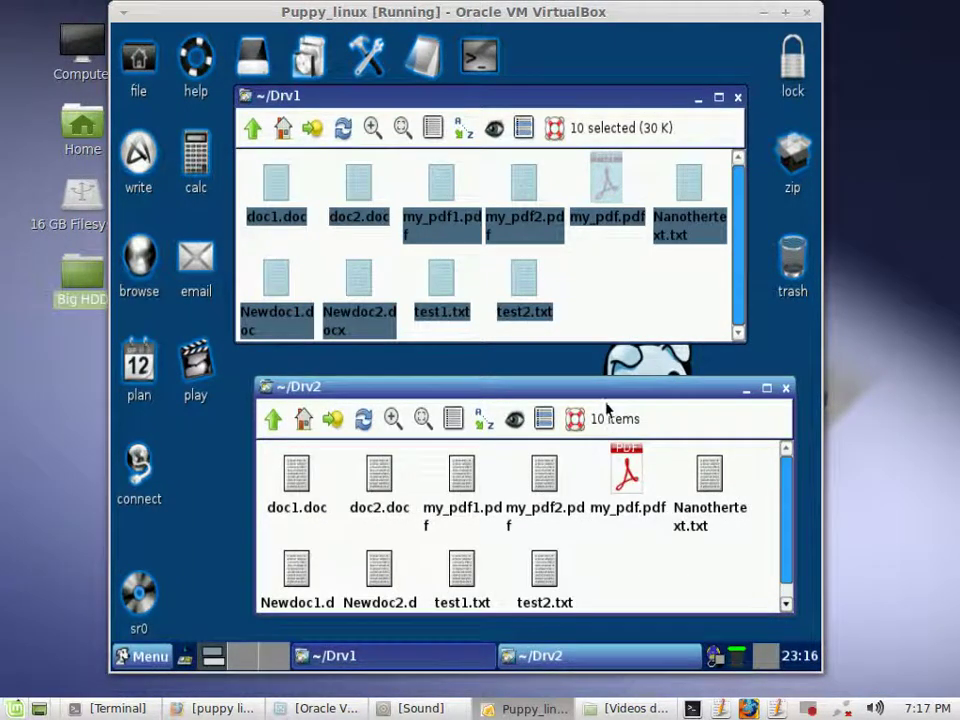
pyautogui.moveTo(531, 386); pyautogui.dragTo(494, 377)
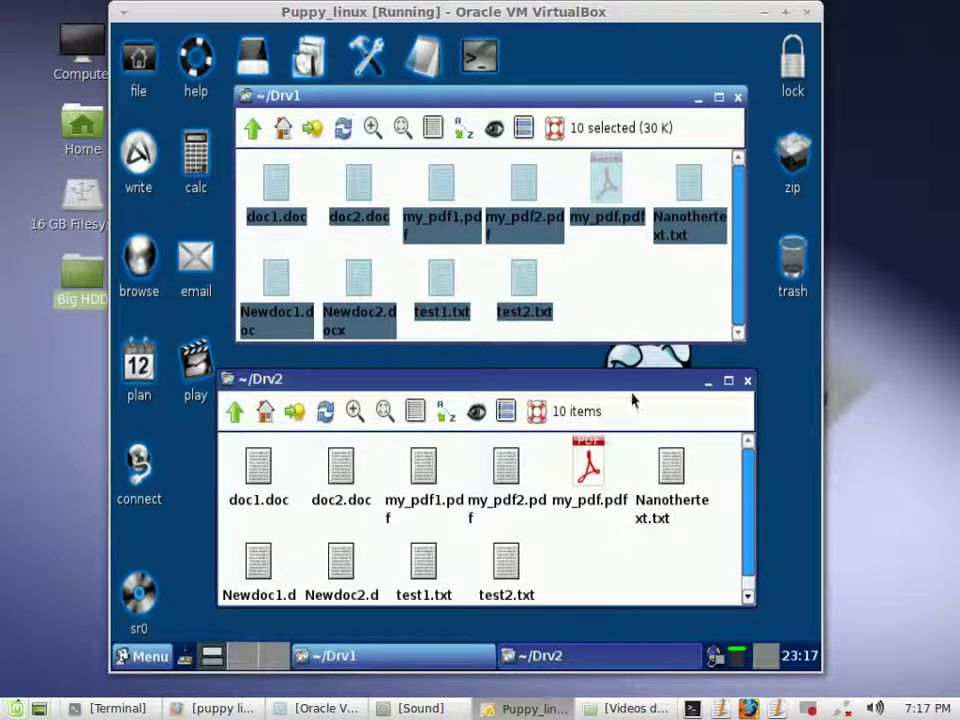
# Start moving all files from the Drv1 folder into Drv2
pyautogui.click(643, 298)
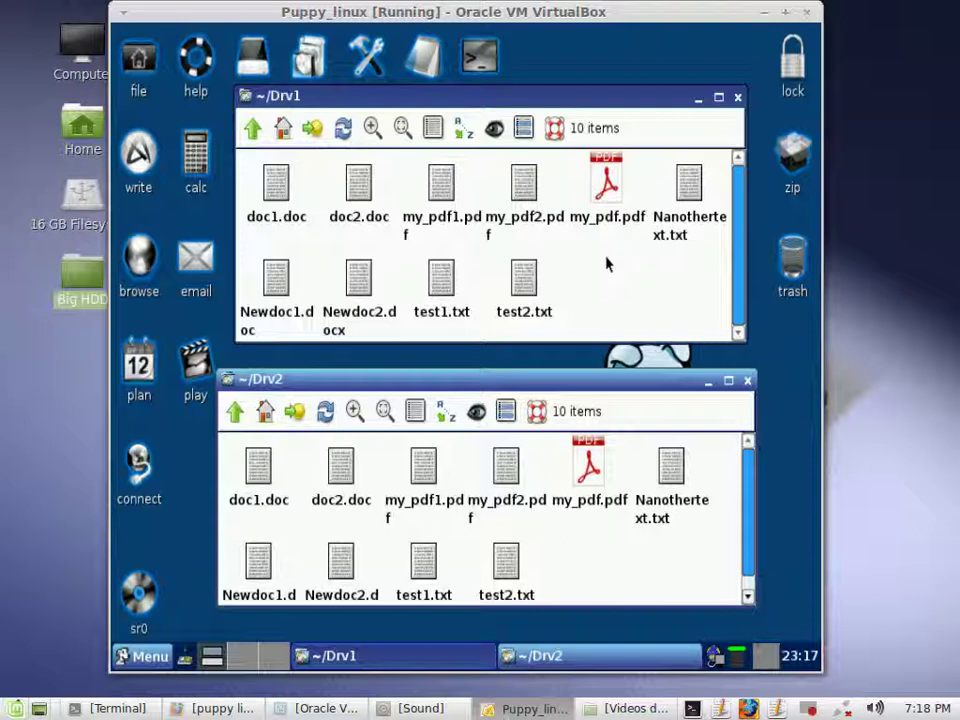
pyautogui.hotkey('ctrl', 'a')
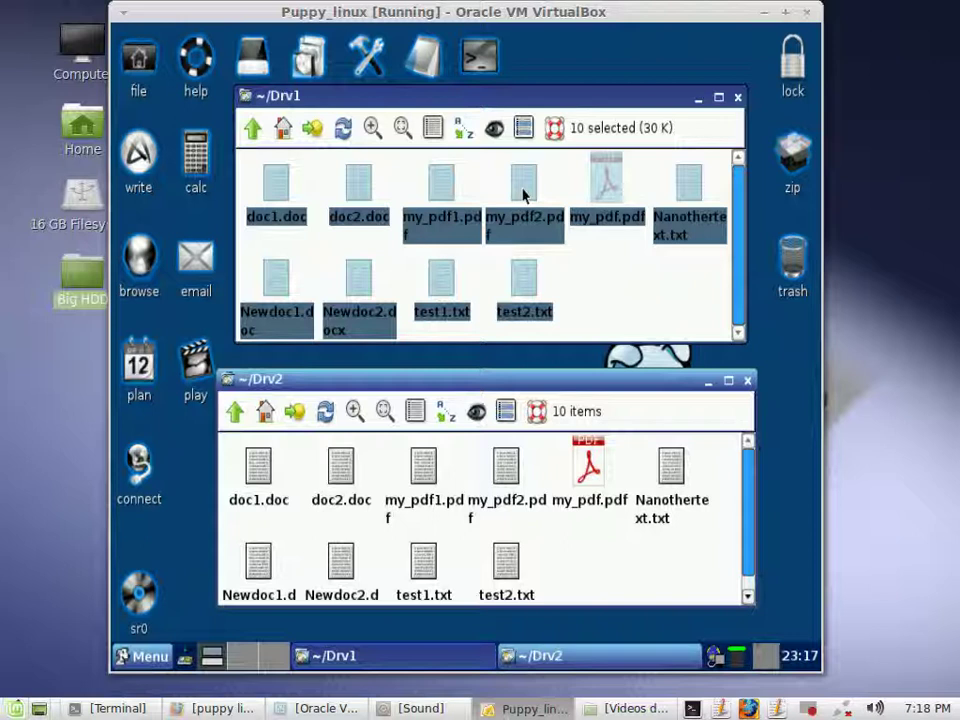
pyautogui.moveTo(523, 195); pyautogui.dragTo(550, 512)
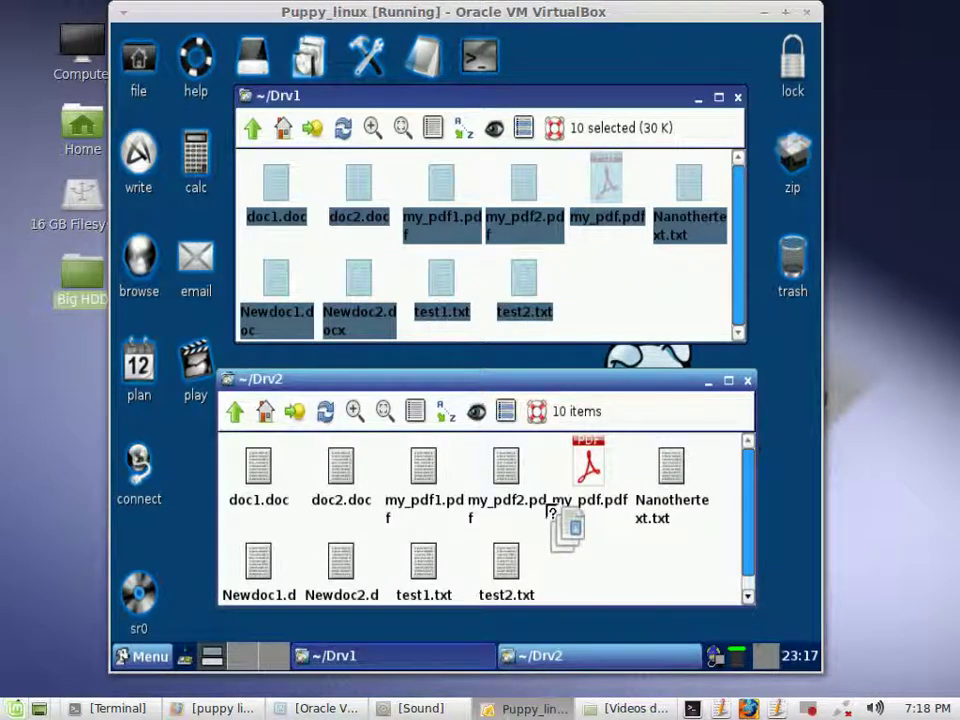
pyautogui.moveTo(549, 511); pyautogui.dragTo(546, 508)
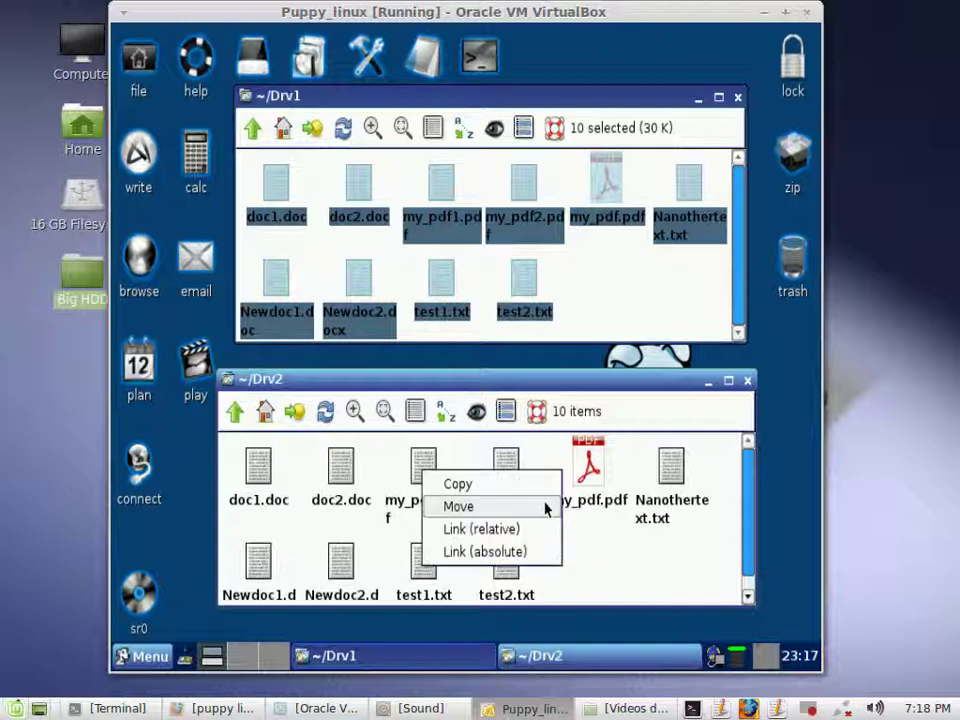
pyautogui.click(482, 507)
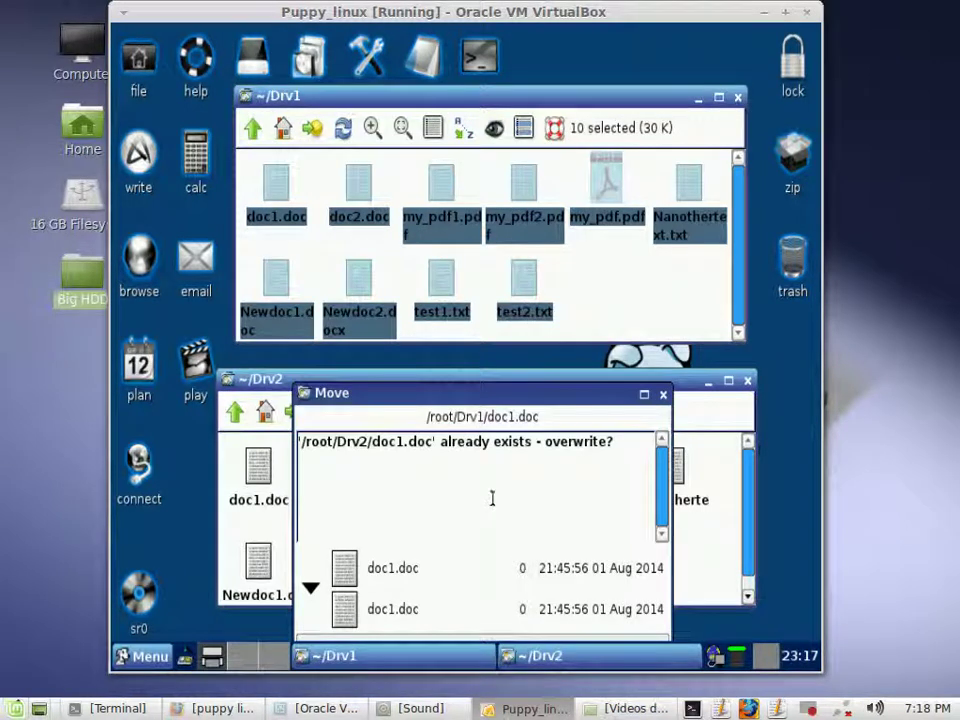
# Approve overwriting doc1.doc, doc2.doc, my_pdf1.pdf and my_pdf2.pdf in Drv2, enabling the Newer option after the first file
pyautogui.moveTo(518, 397); pyautogui.dragTo(515, 297)
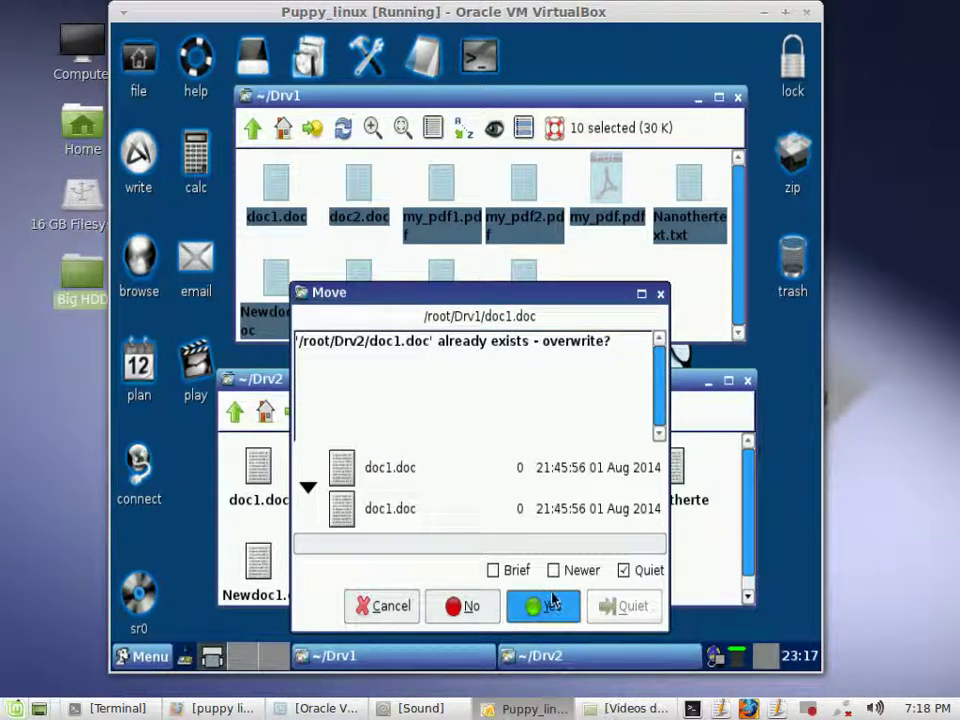
pyautogui.click(624, 571)
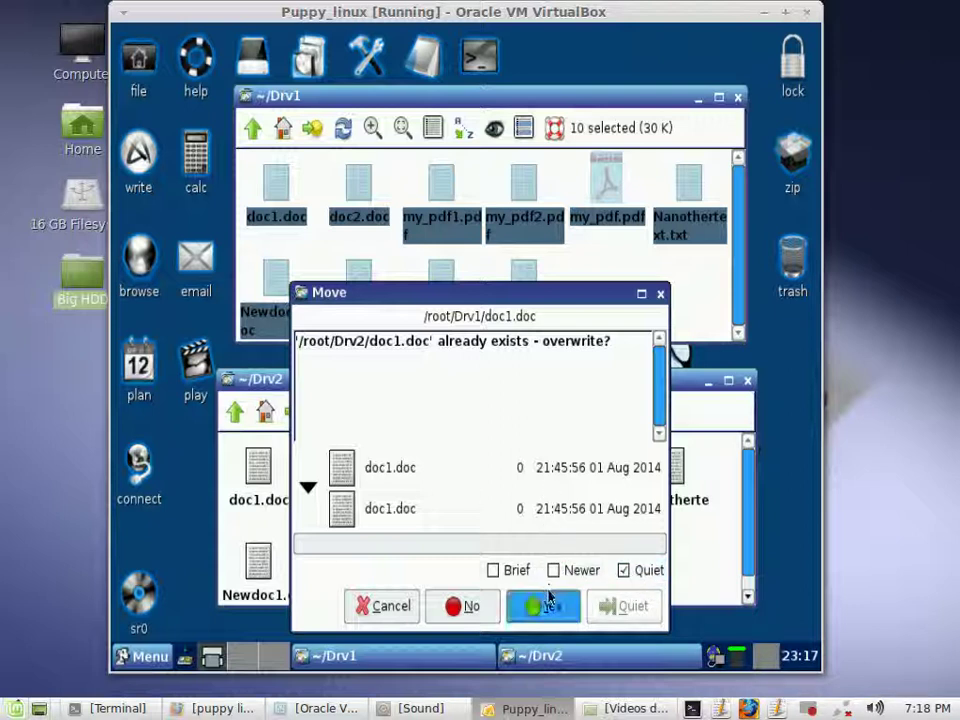
pyautogui.click(547, 607)
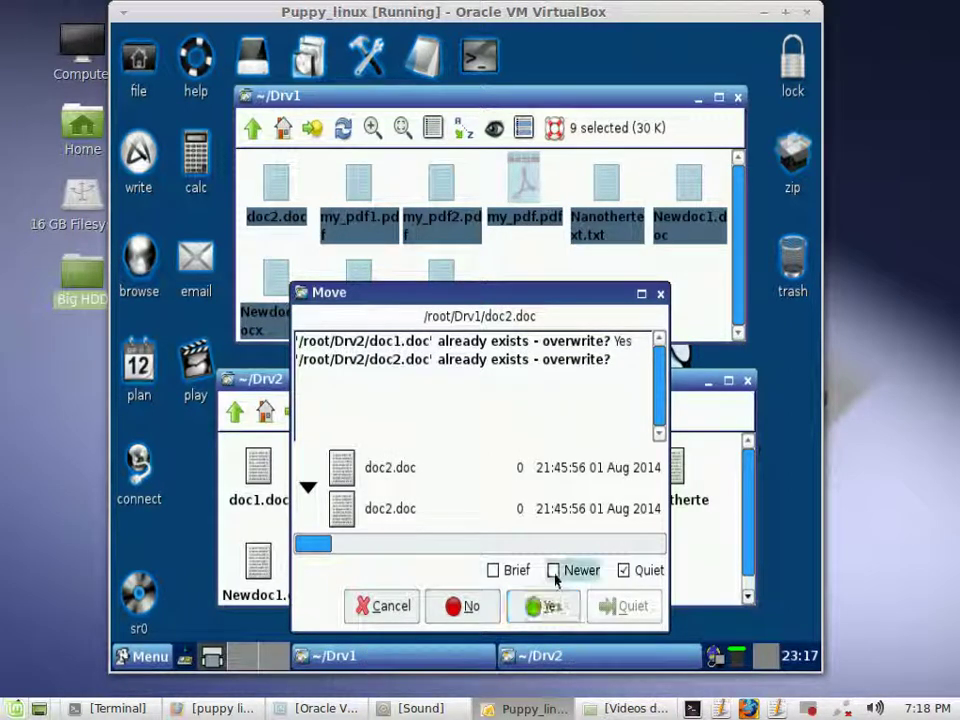
pyautogui.click(553, 570)
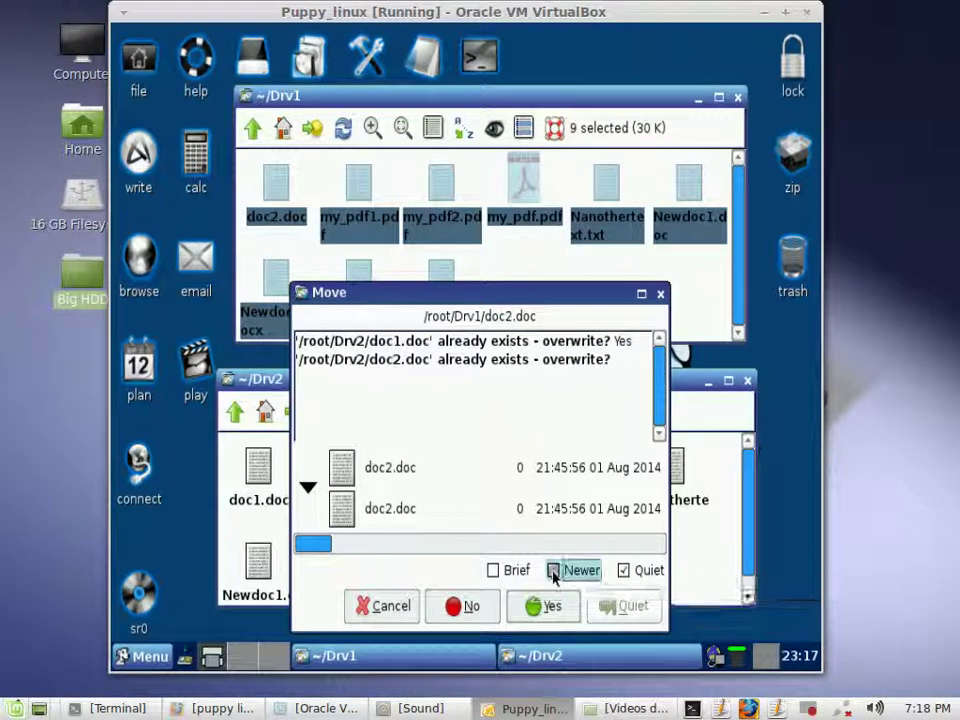
pyautogui.click(550, 604)
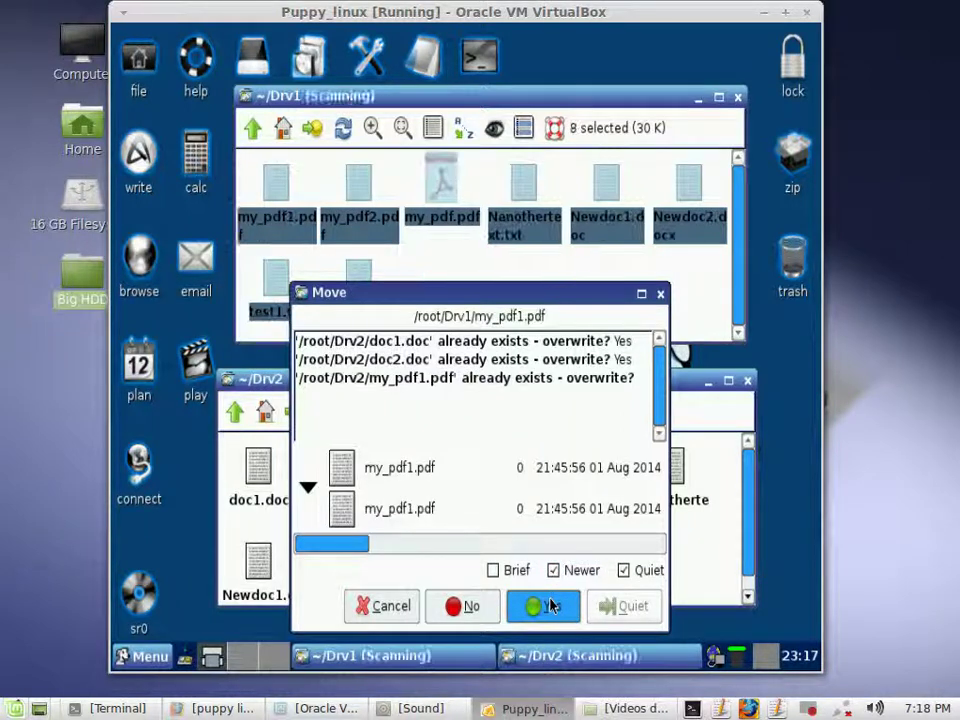
pyautogui.click(550, 605)
pyautogui.click(550, 605)
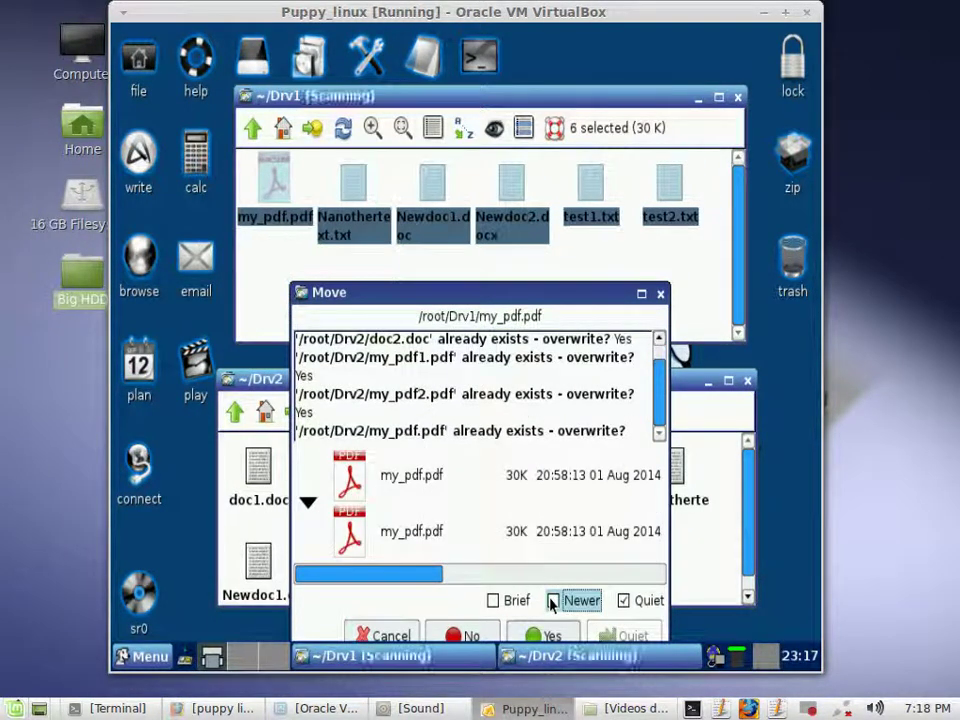
# Keep the Newer option enabled and approve overwriting the remaining files in Drv2, from my_pdf.pdf through test2.txt
pyautogui.click(553, 601)
pyautogui.click(553, 600)
pyautogui.click(548, 636)
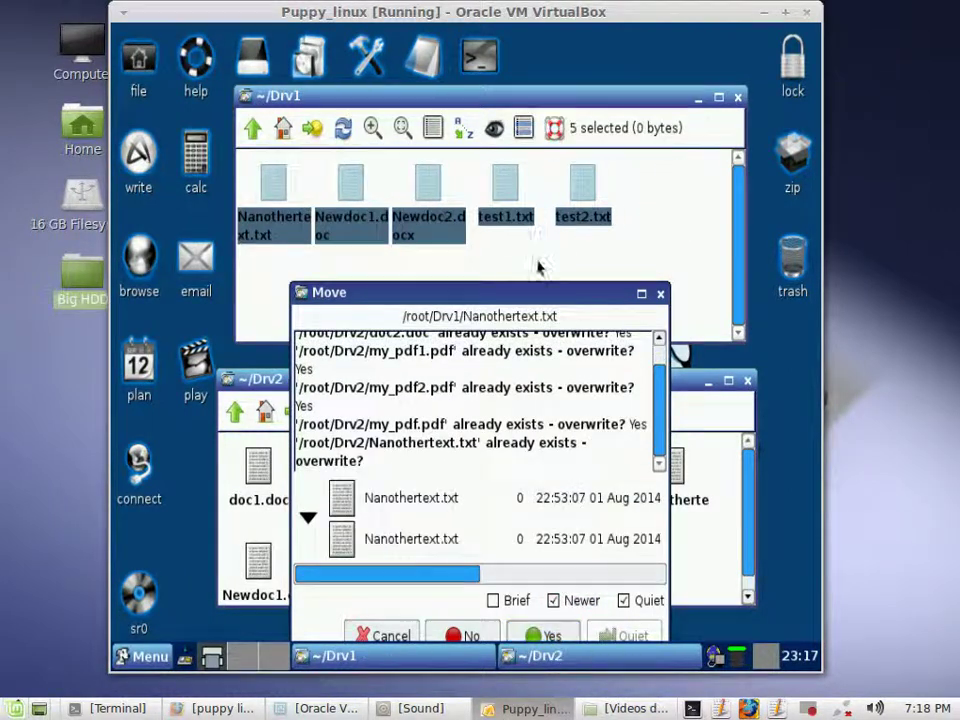
pyautogui.moveTo(527, 292); pyautogui.dragTo(527, 171)
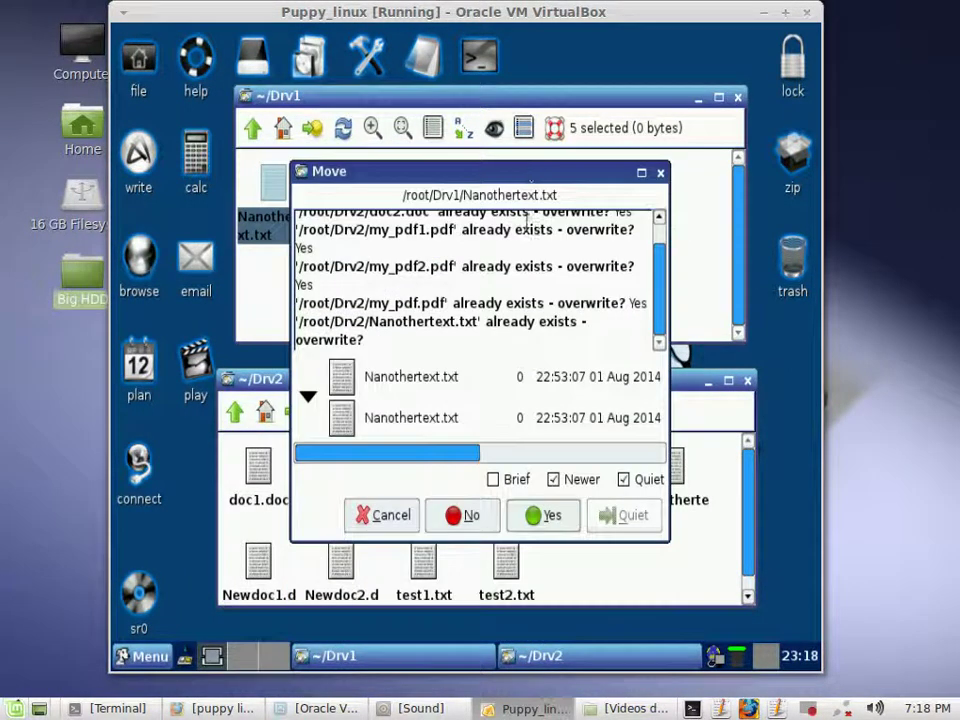
pyautogui.click(553, 515)
pyautogui.click(553, 515)
pyautogui.click(553, 515)
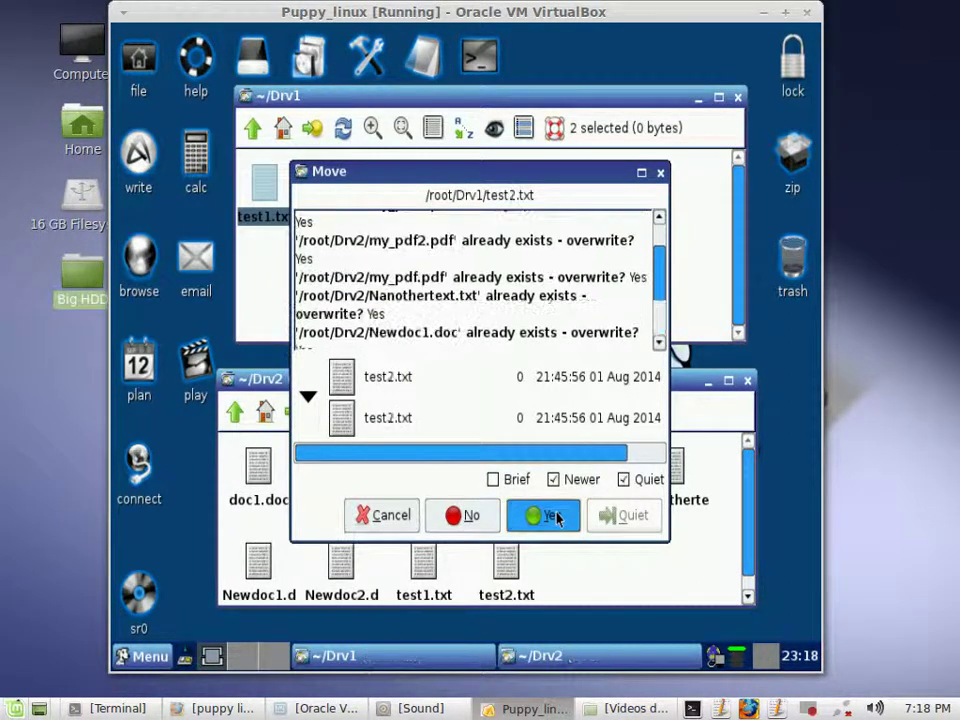
pyautogui.click(555, 515)
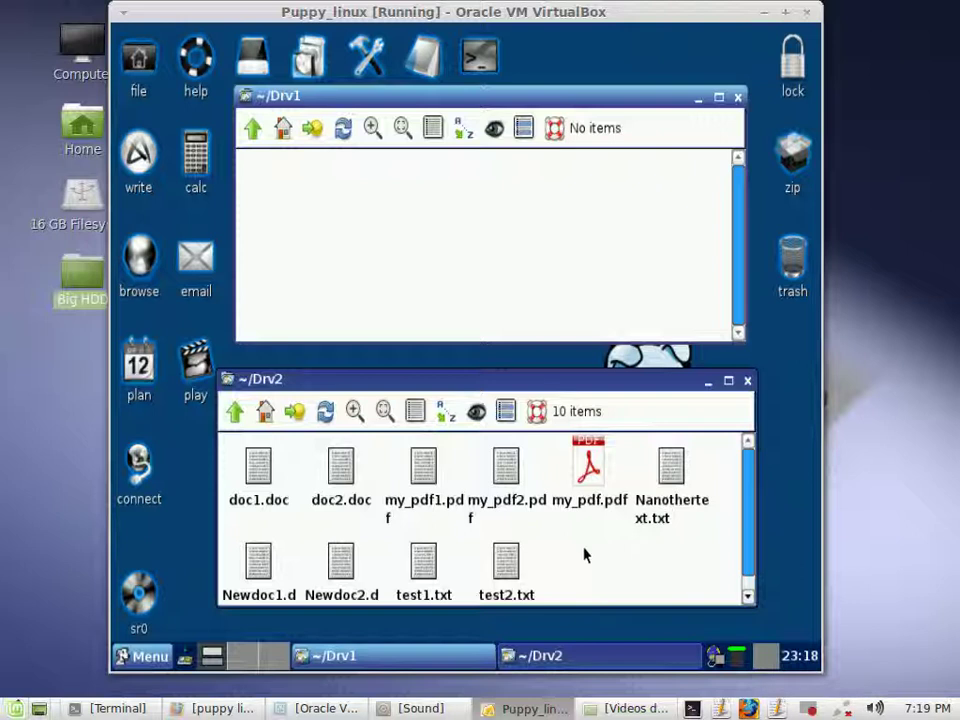
# Copy all files from Drv2 back into the Drv1 folder, clear the selection, and reposition the Drv2 window
pyautogui.hotkey('ctrl', 'a')
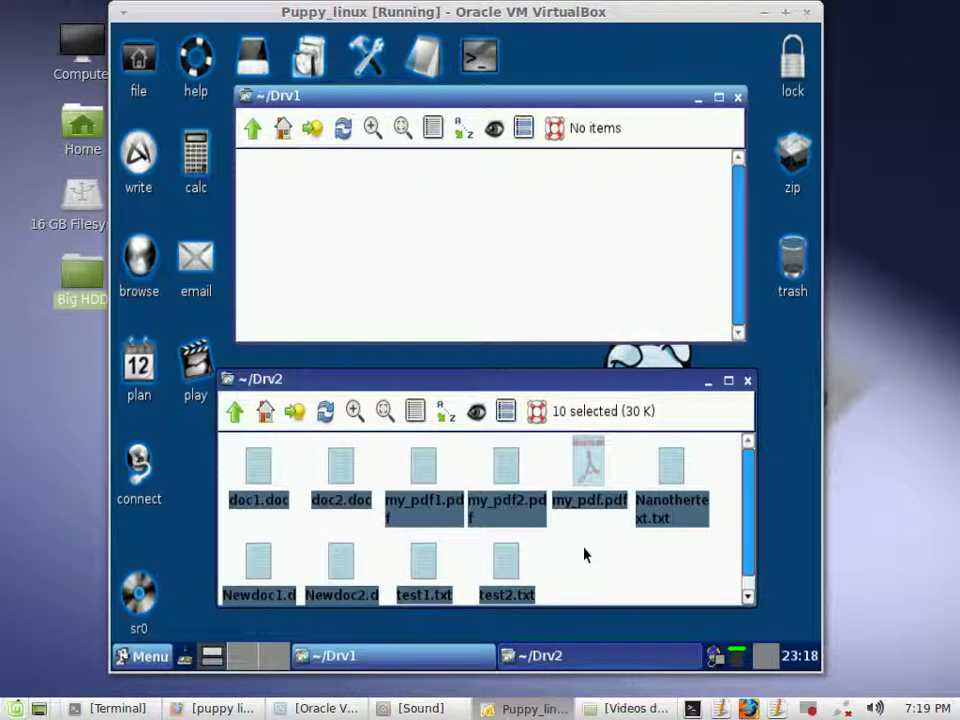
pyautogui.moveTo(510, 484); pyautogui.dragTo(516, 223)
pyautogui.click(514, 206)
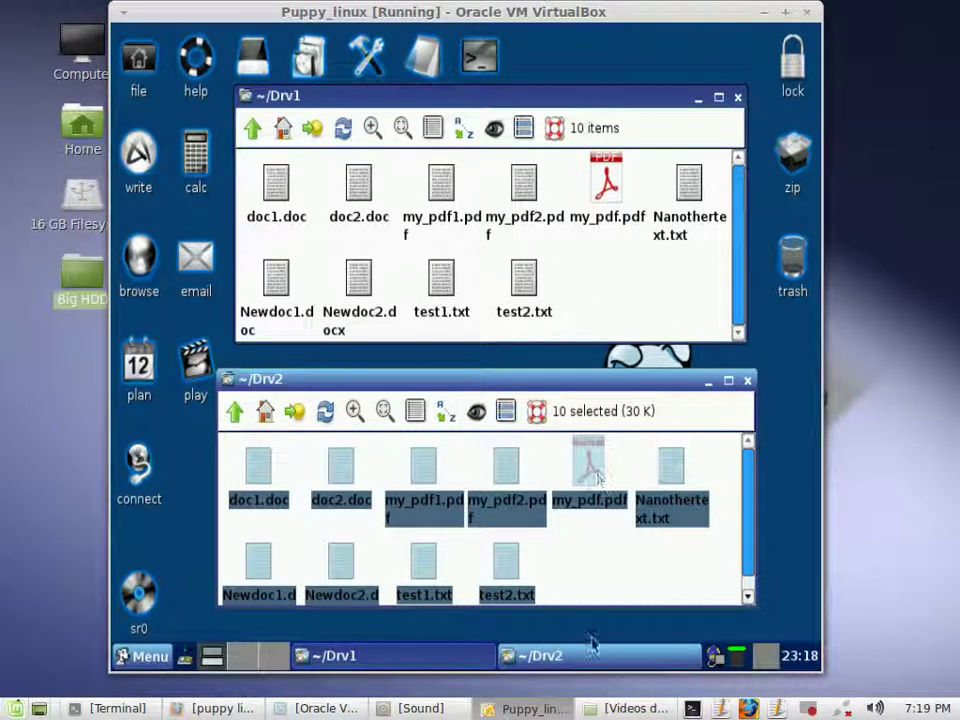
pyautogui.click(604, 592)
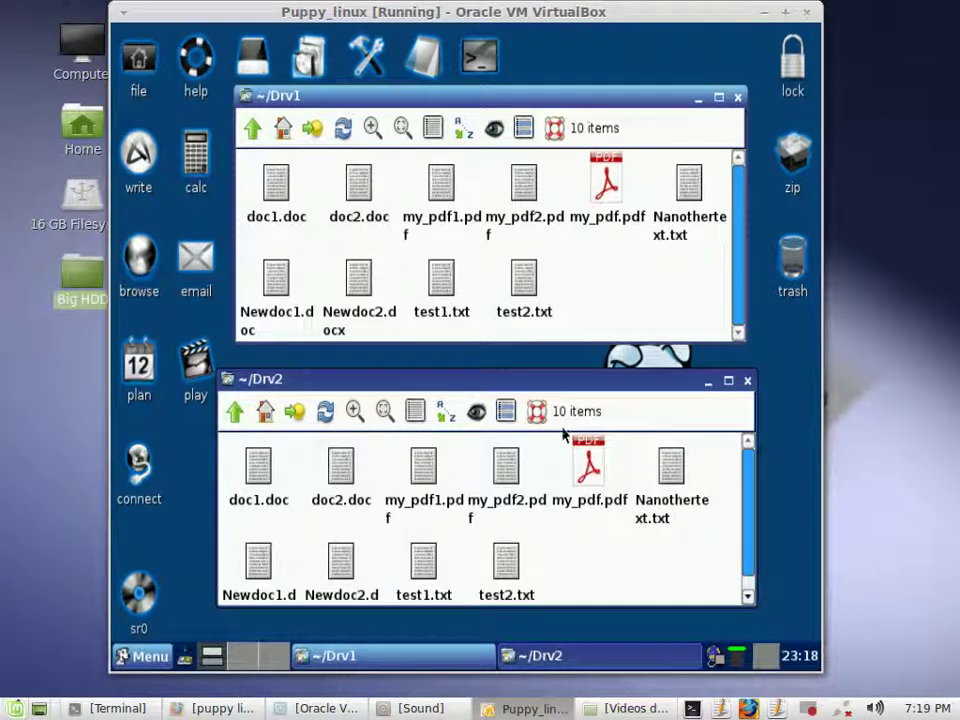
pyautogui.moveTo(568, 379); pyautogui.dragTo(548, 368)
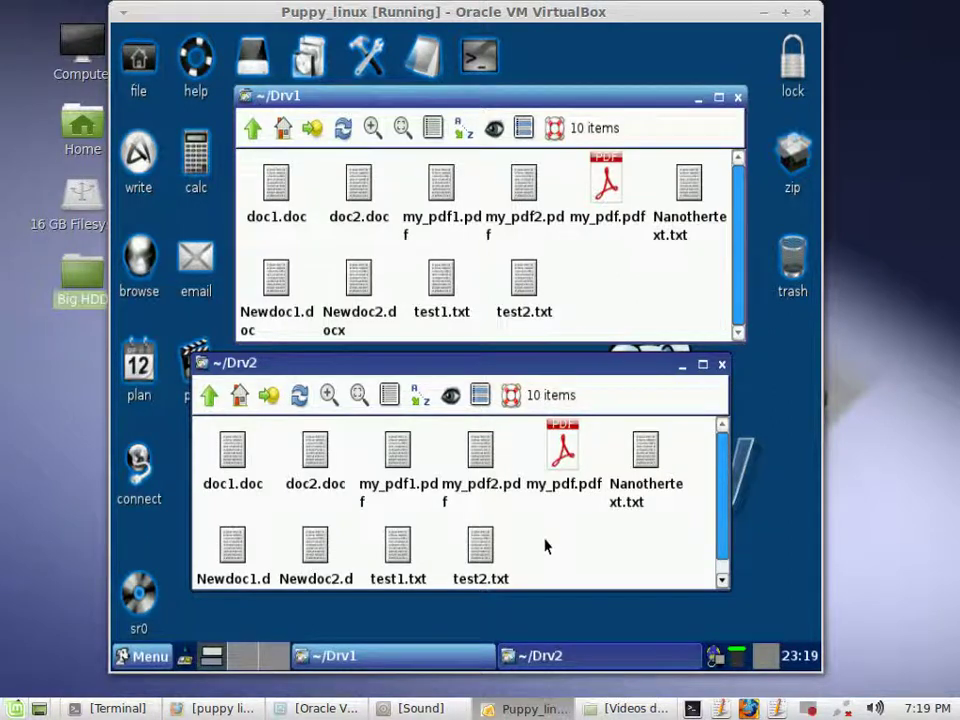
# Send all files in the Drv2 folder to the trash
pyautogui.hotkey('ctrl', 'a')
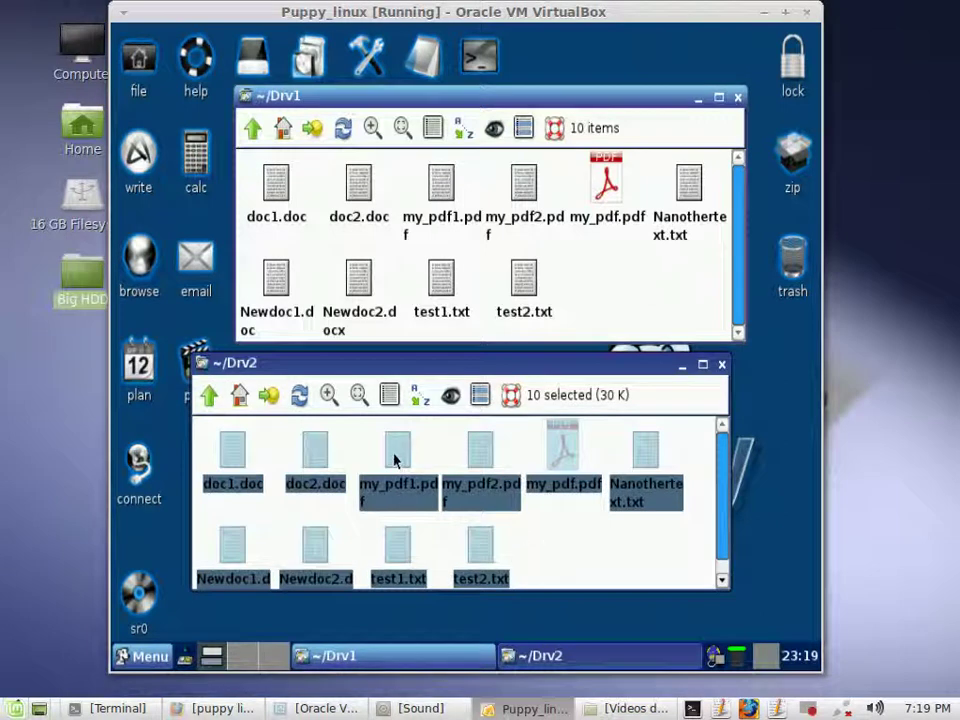
pyautogui.moveTo(395, 459); pyautogui.dragTo(783, 258)
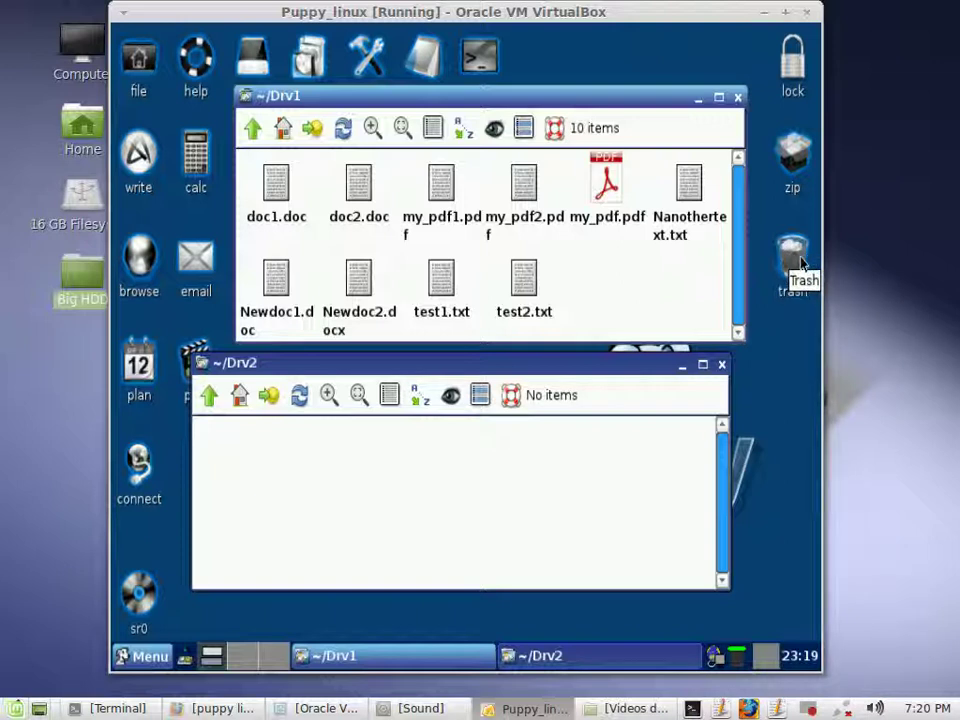
# Open the trash and view the details of the deleted my_pdf.pdf, then close them without taking action
pyautogui.click(800, 263)
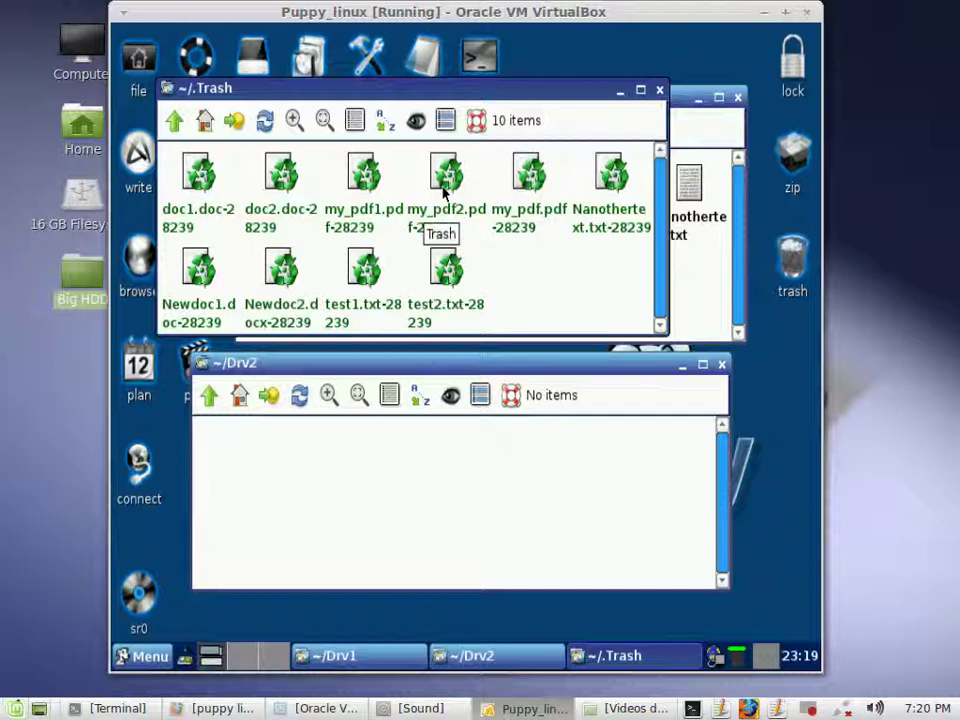
pyautogui.click(533, 178)
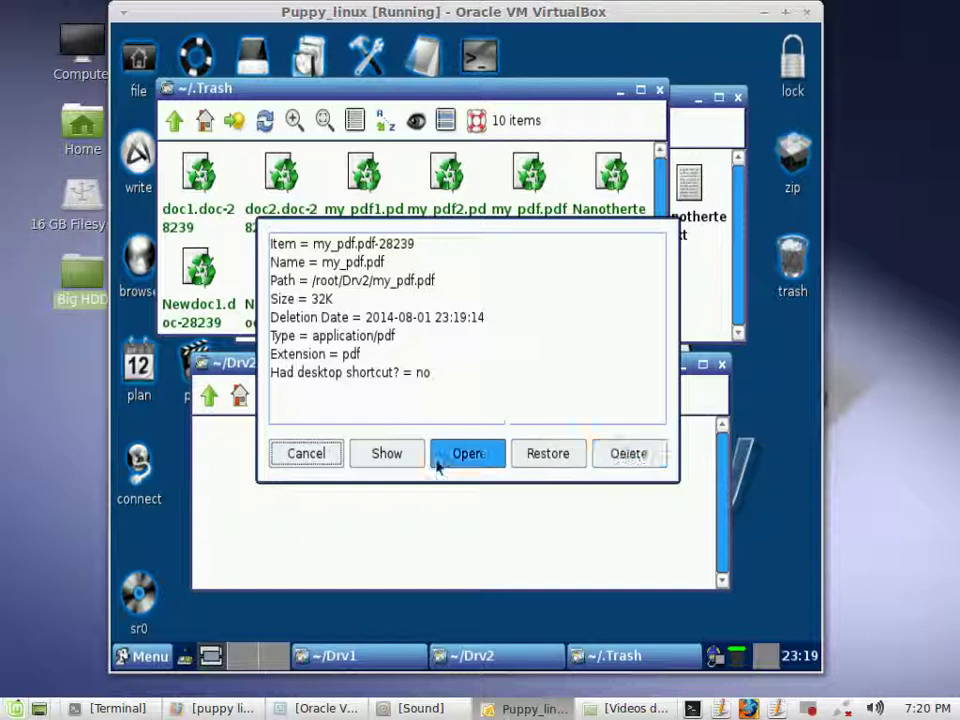
pyautogui.click(338, 462)
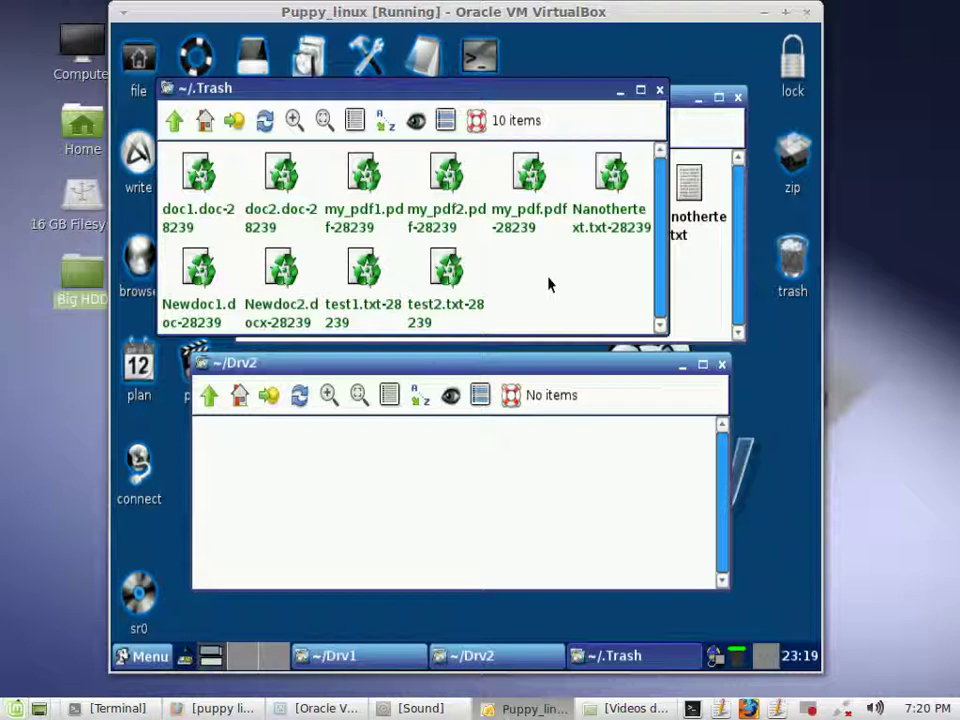
# Permanently delete all files in the trash, with the Quiet and Force options enabled
pyautogui.hotkey('ctrl', 'a')
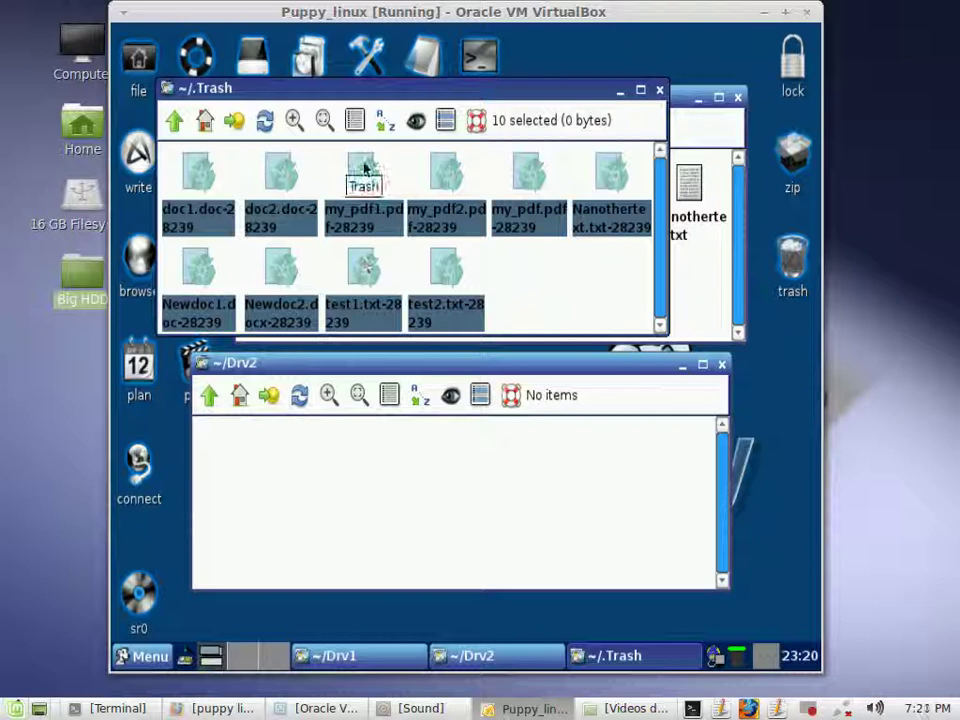
pyautogui.rightClick(276, 180)
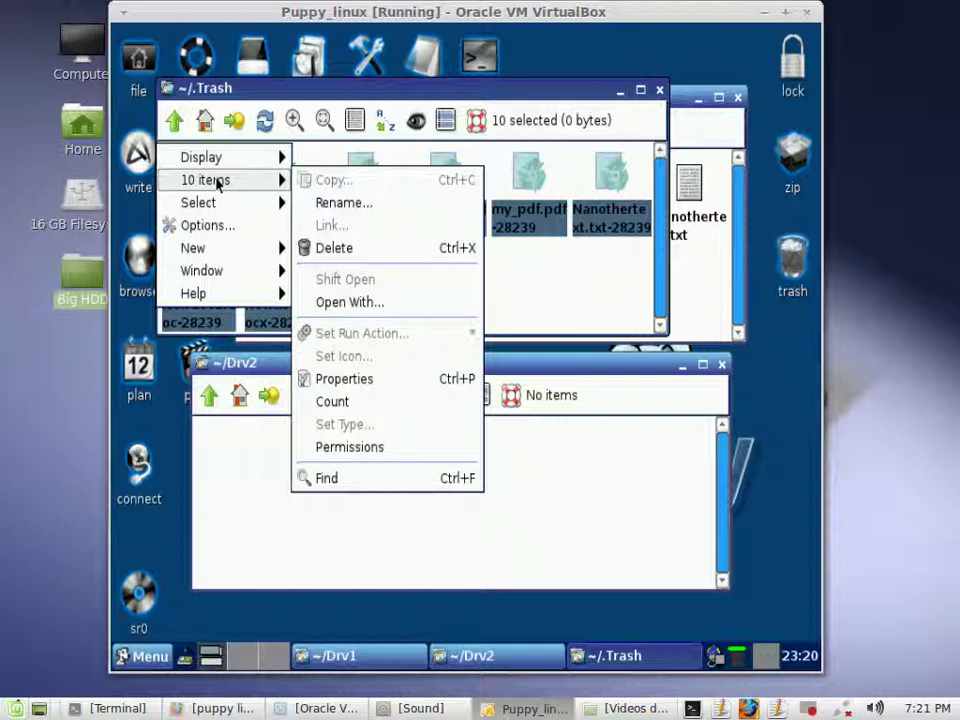
pyautogui.click(343, 256)
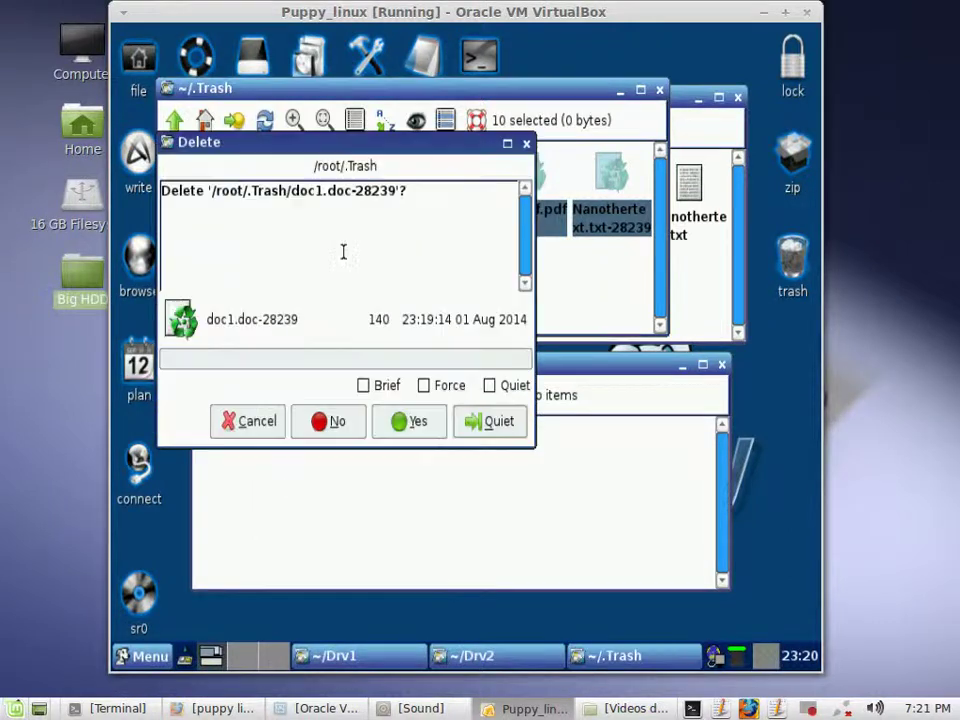
pyautogui.click(491, 388)
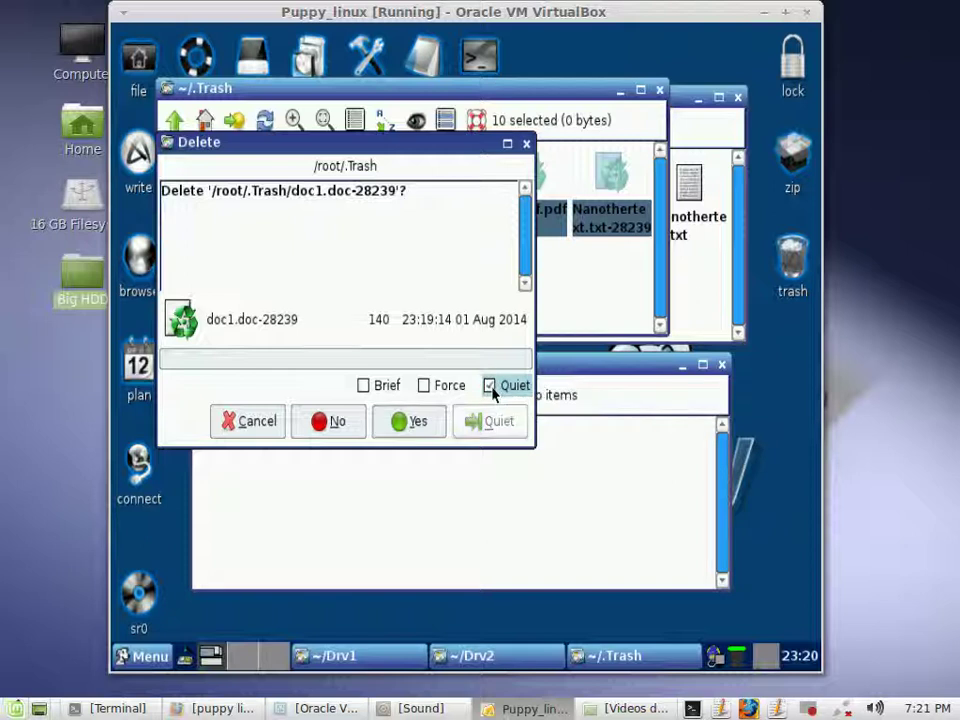
pyautogui.click(431, 387)
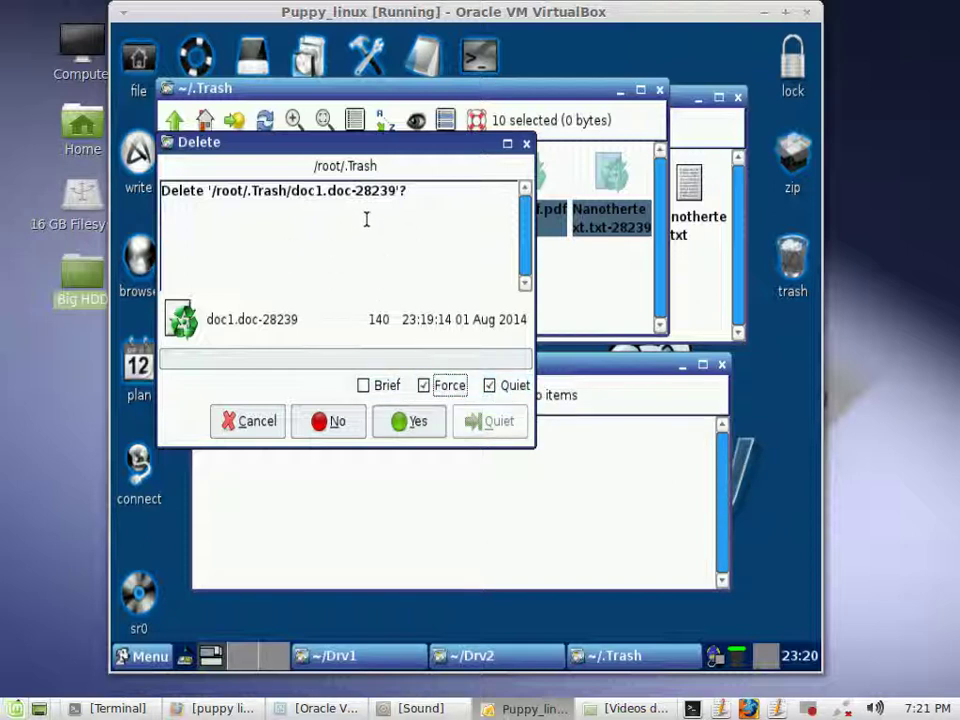
pyautogui.click(422, 426)
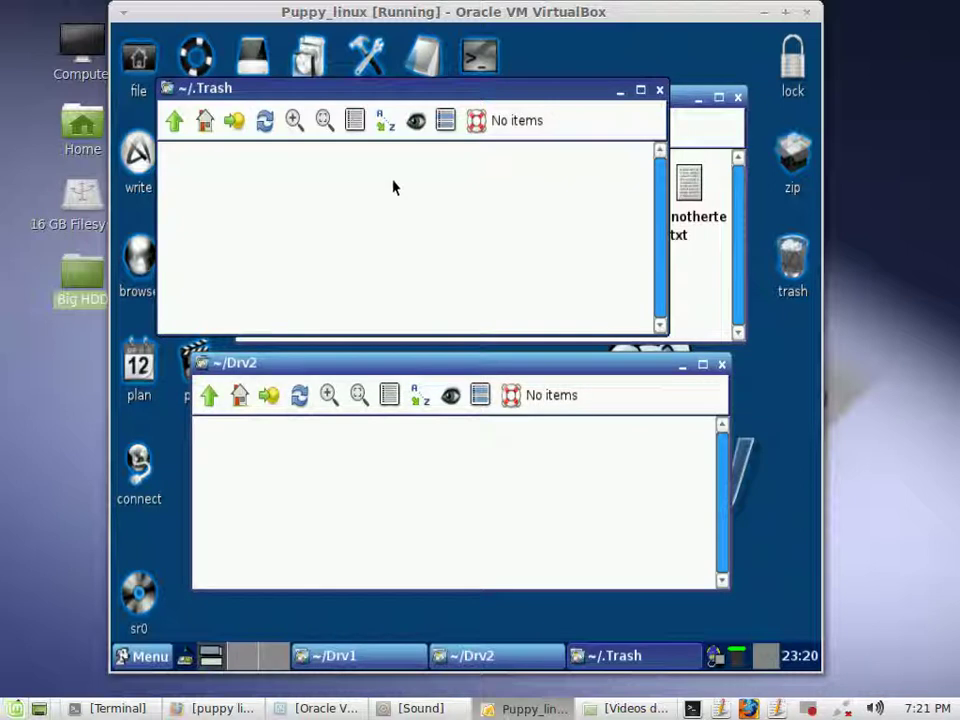
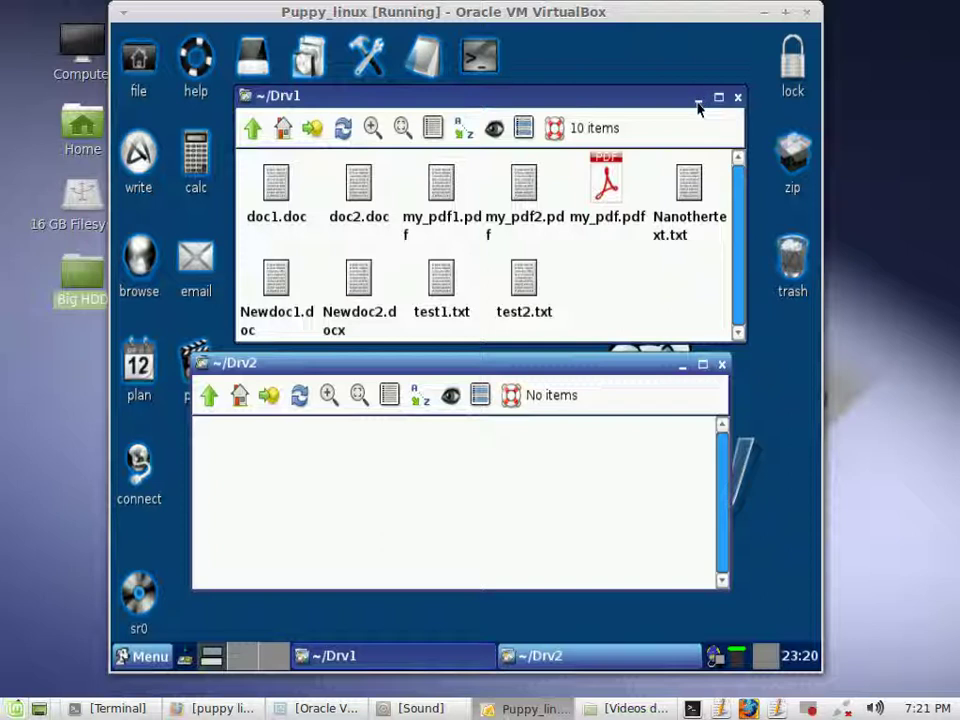
# Minimize the Drv1 and Drv2 folder windows to clear the desktop
pyautogui.click(698, 100)
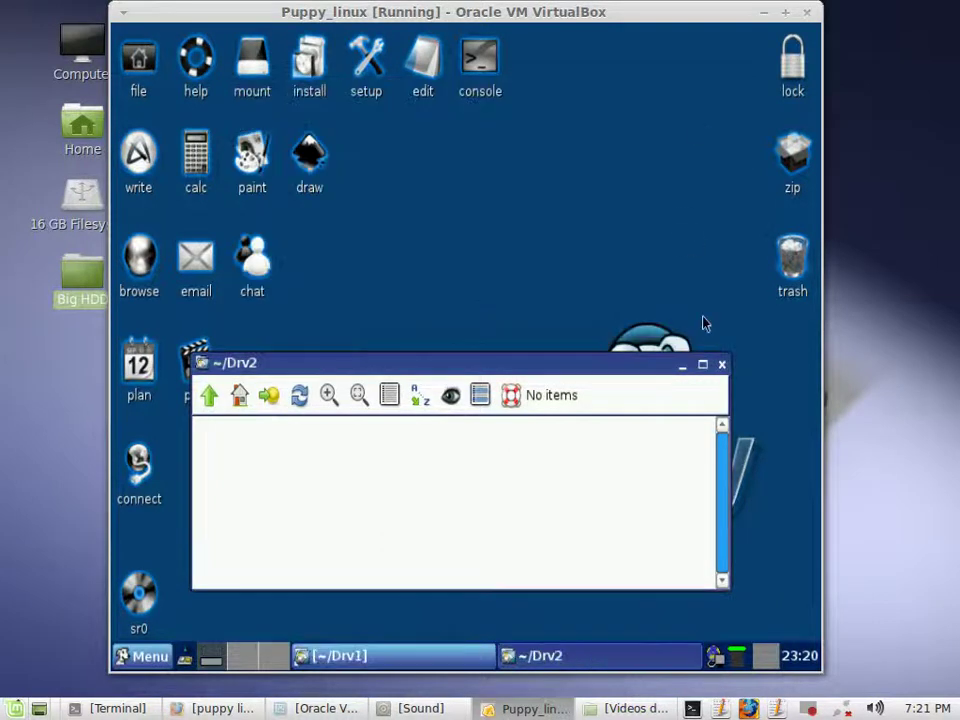
pyautogui.click(683, 368)
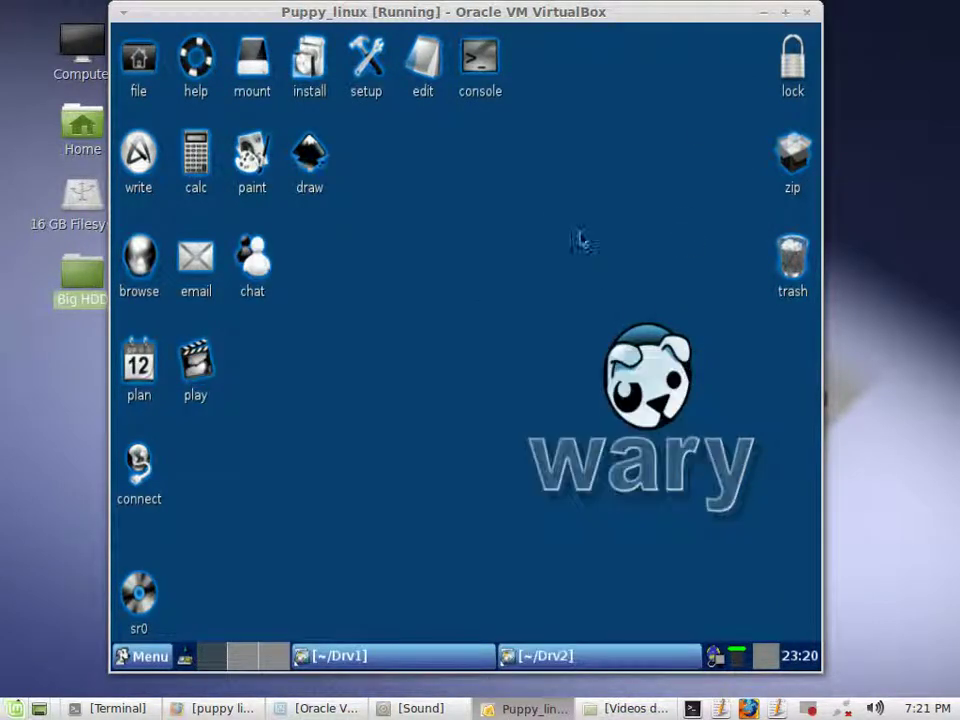
# Look through the Utility applications for the backup tools and view the home folder, then close everything
pyautogui.rightClick(397, 197)
pyautogui.moveTo(450, 290)
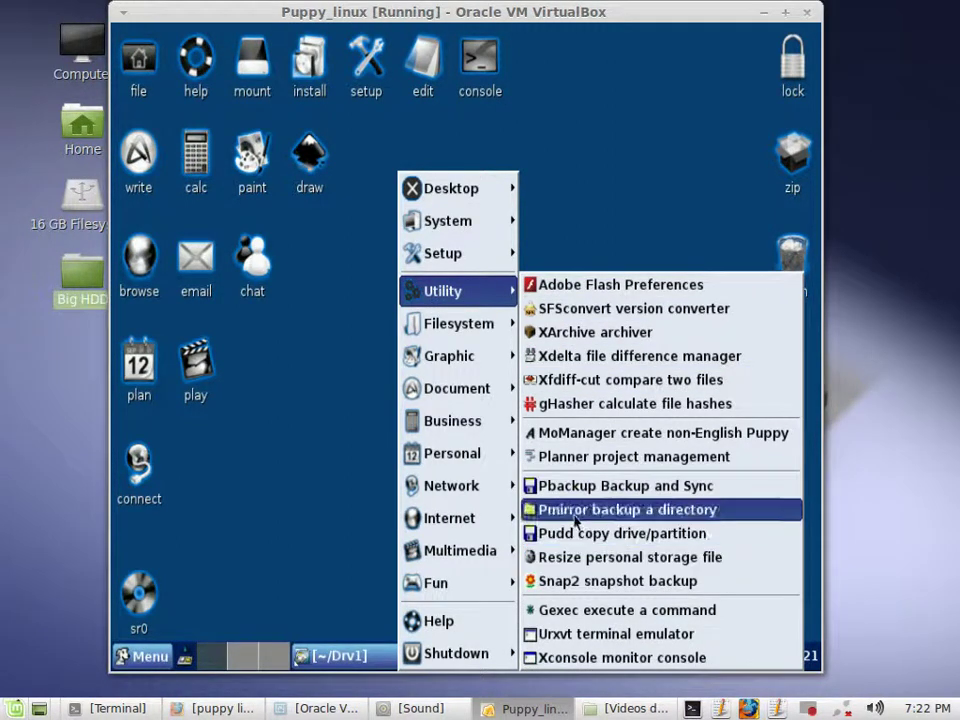
pyautogui.click(620, 170)
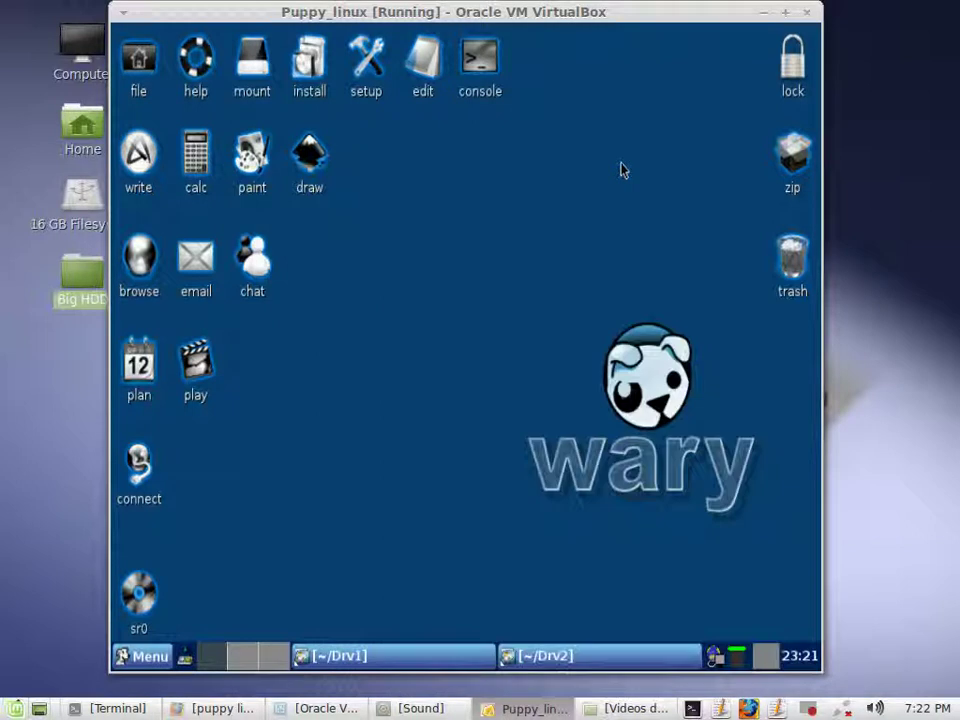
pyautogui.click(140, 658)
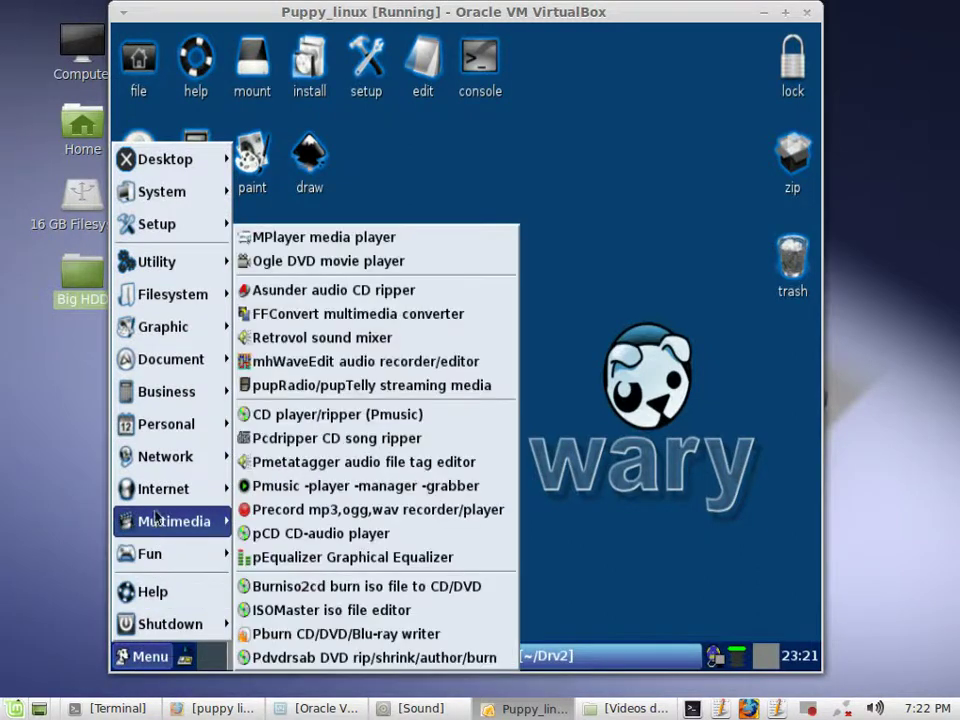
pyautogui.moveTo(180, 280)
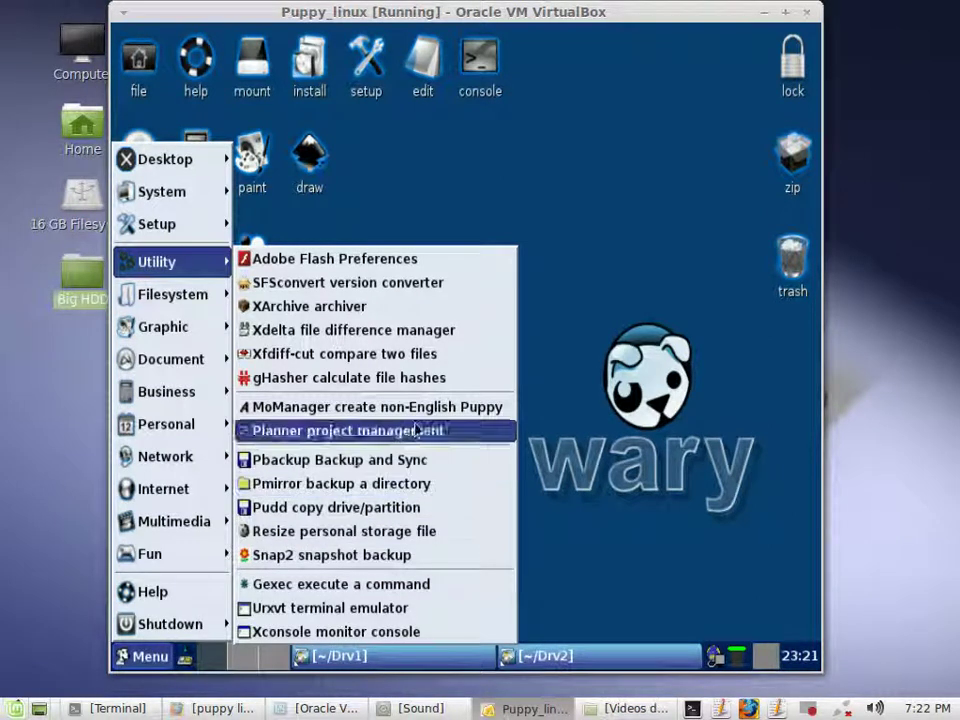
pyautogui.click(645, 225)
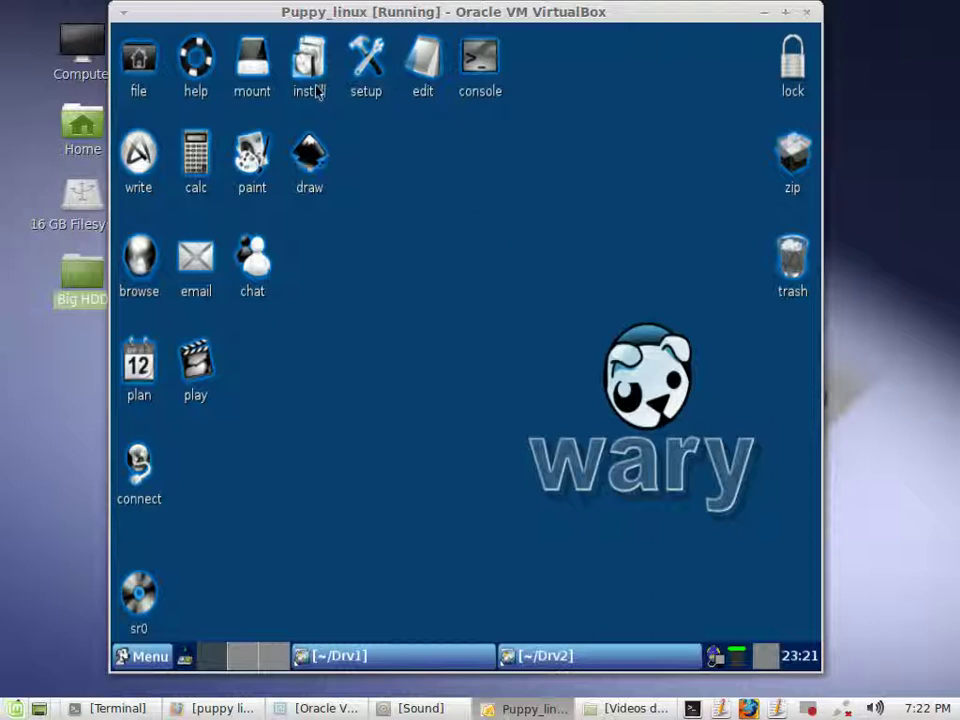
pyautogui.click(145, 64)
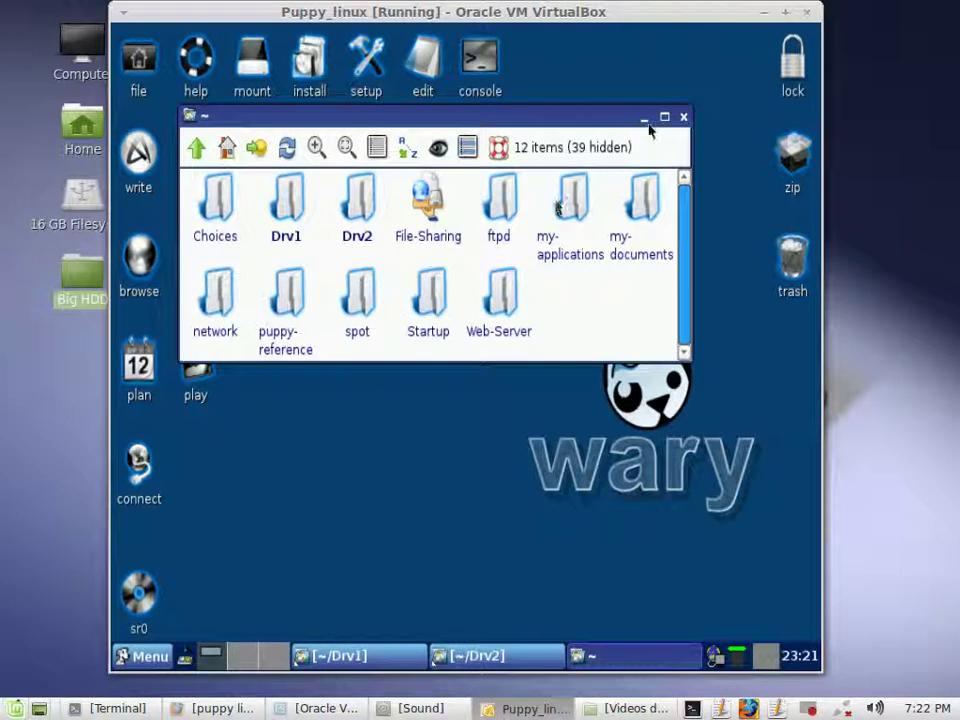
pyautogui.click(684, 118)
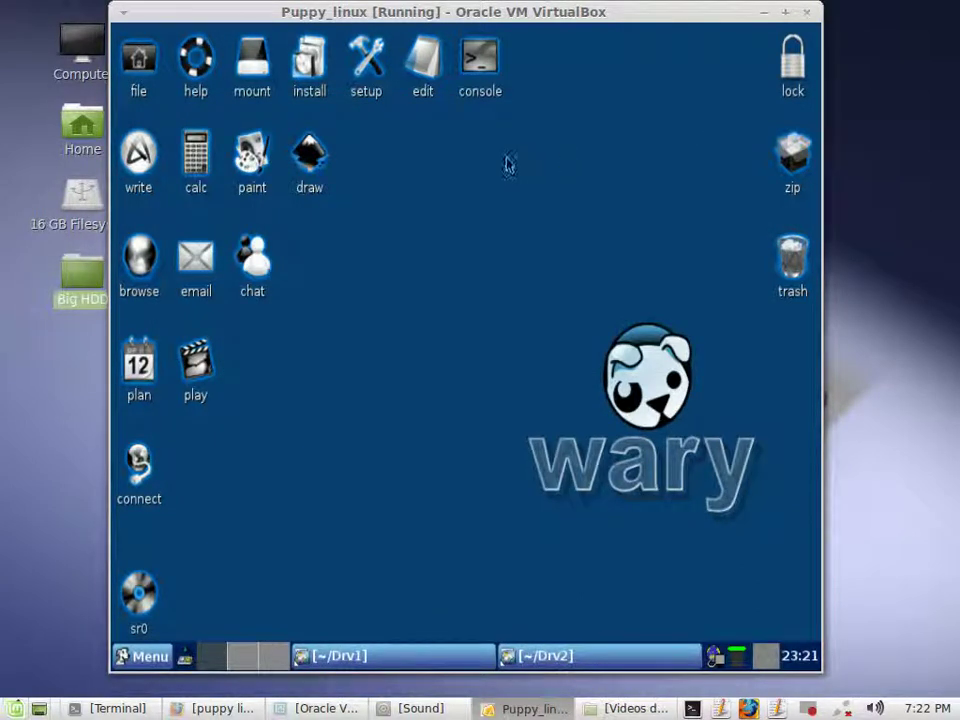
# Launch the Pbackup Backup and Sync utility and select the Full backup mode
pyautogui.rightClick(434, 165)
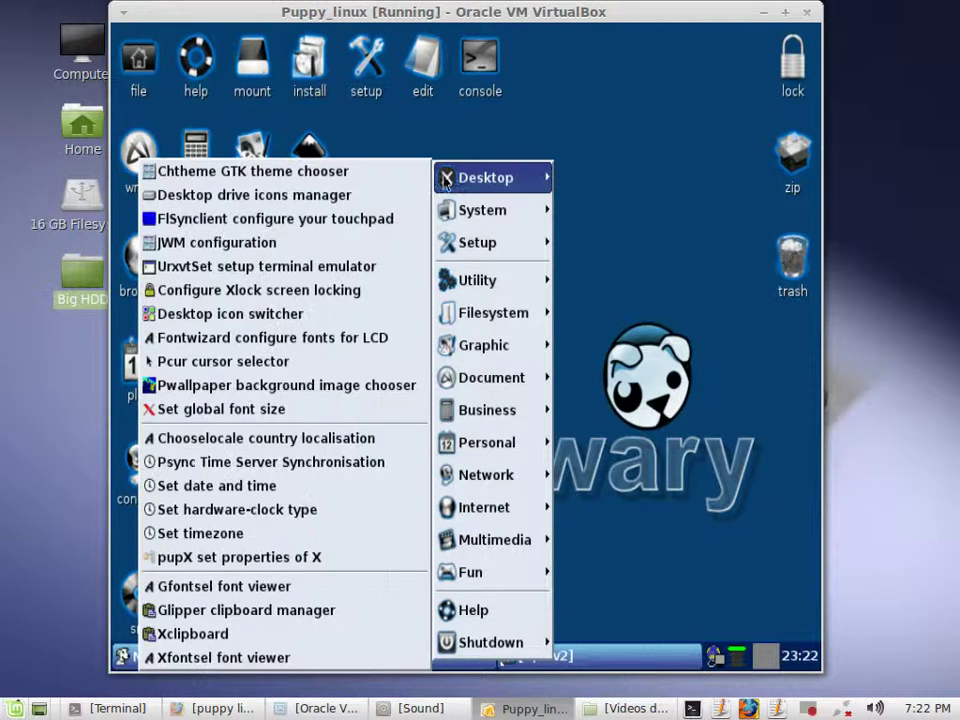
pyautogui.moveTo(460, 220)
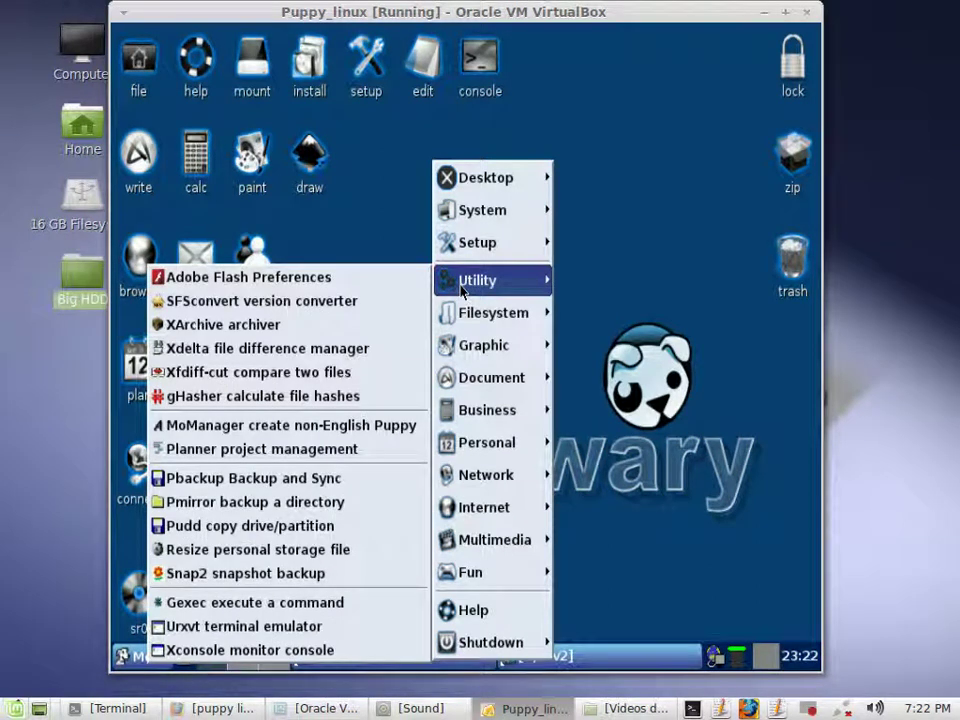
pyautogui.click(255, 480)
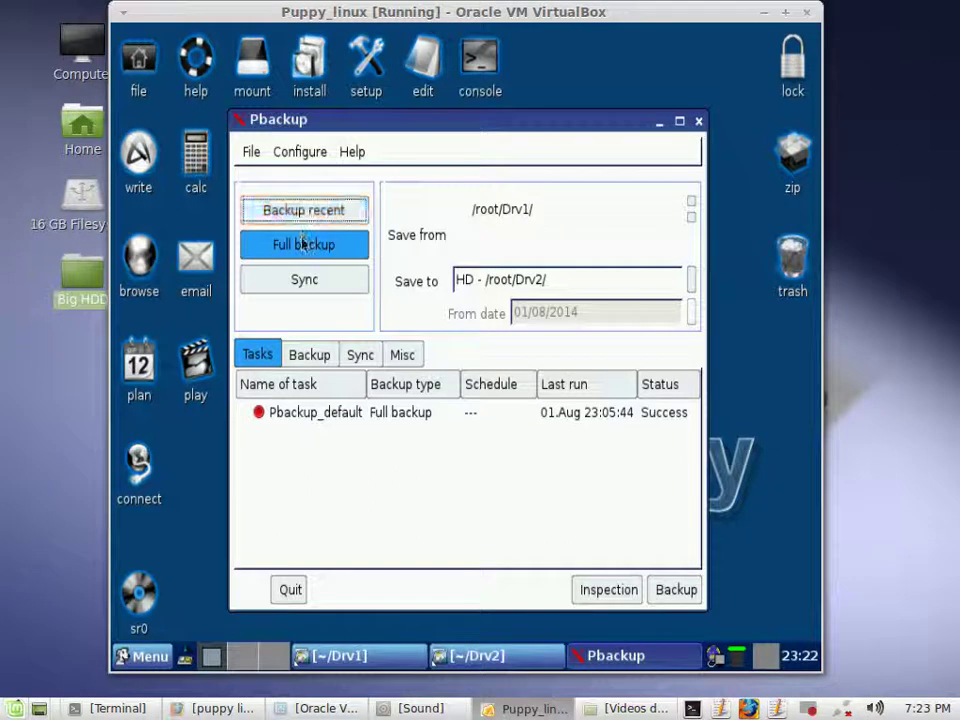
pyautogui.click(298, 281)
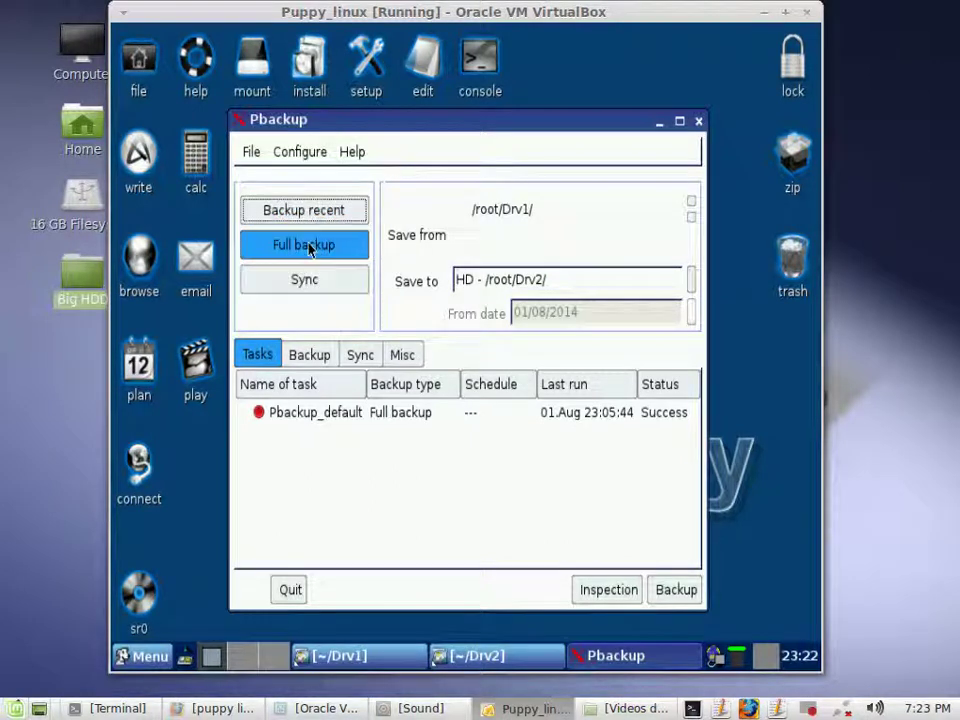
pyautogui.click(309, 246)
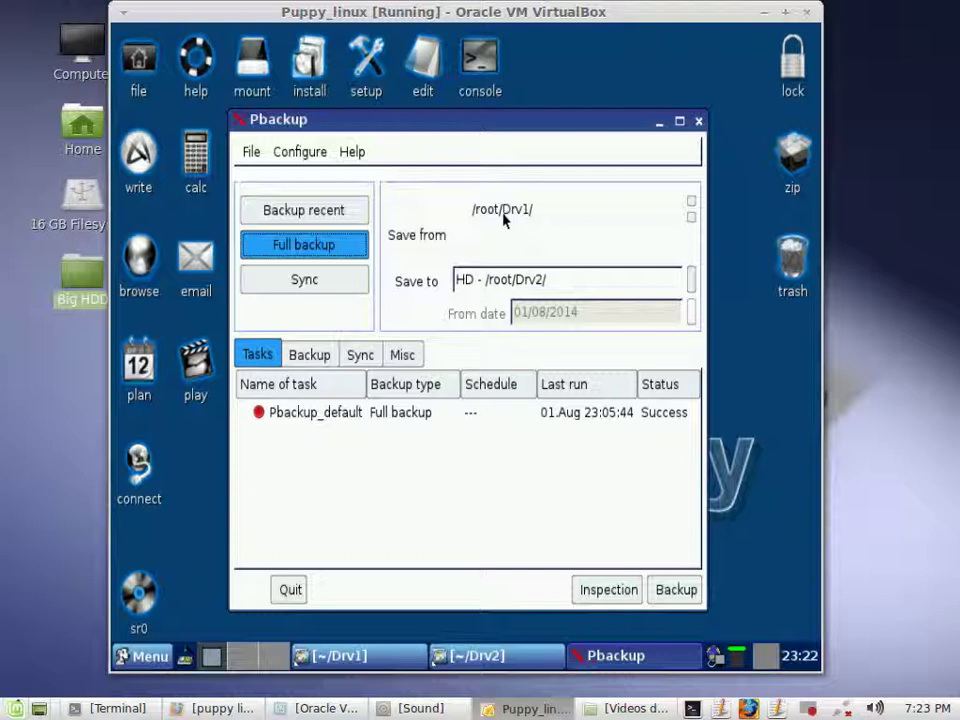
# View the selectable source folders and backup destination types for the full backup, closing both dialogs without changes
pyautogui.click(690, 206)
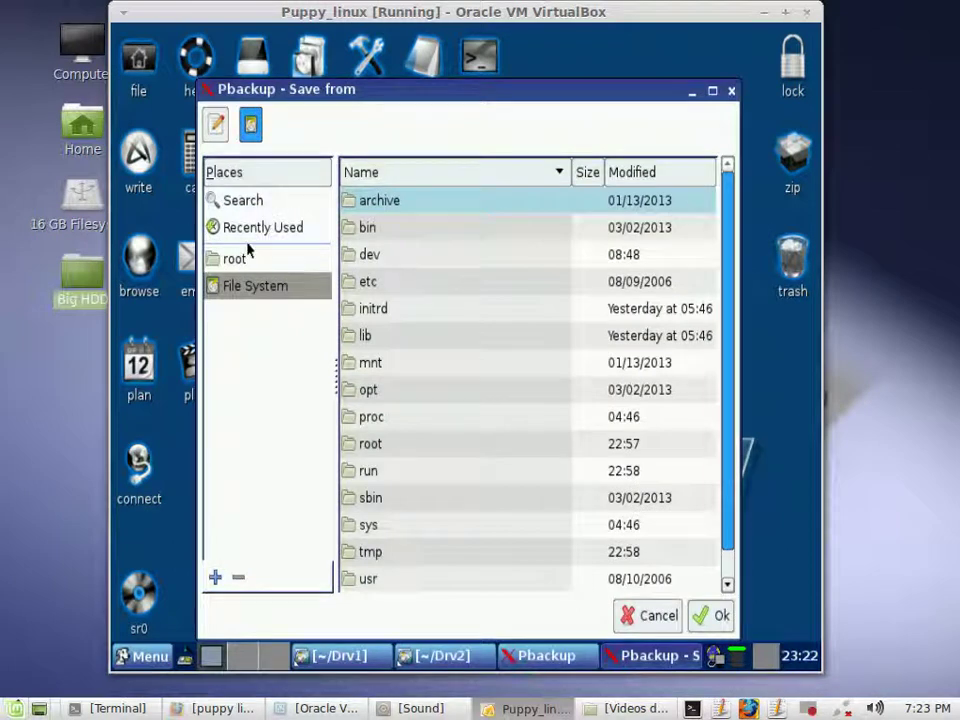
pyautogui.click(731, 92)
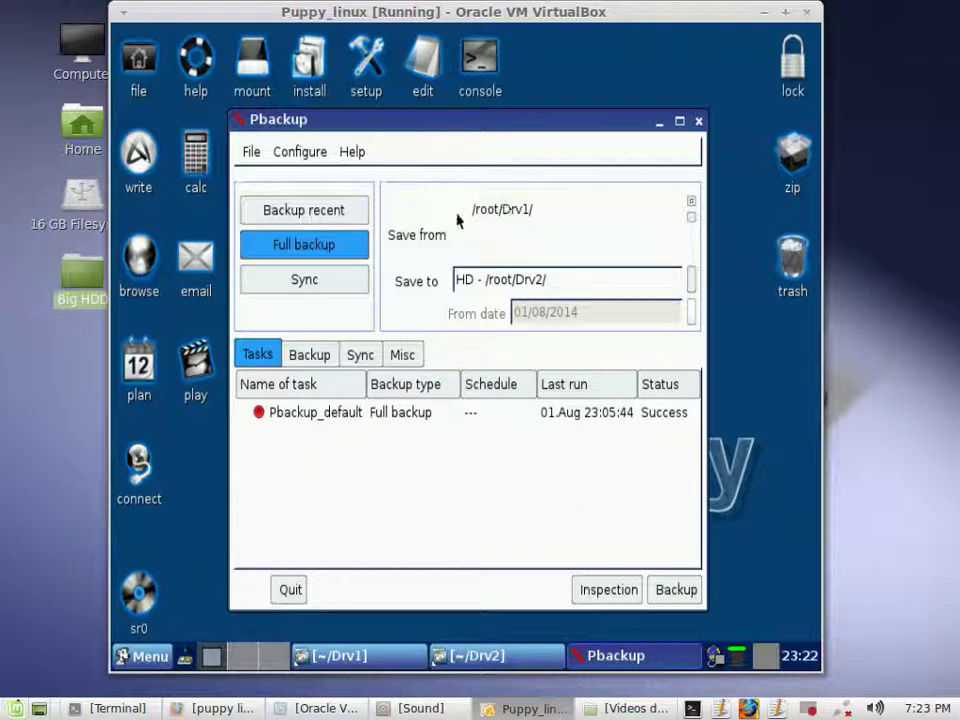
pyautogui.click(470, 280)
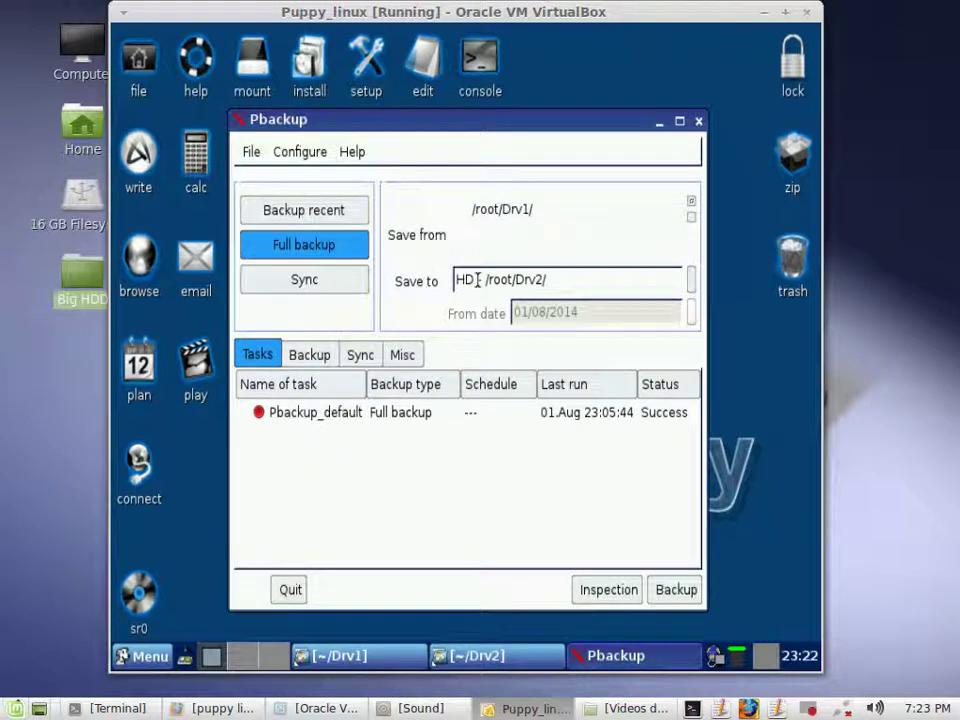
pyautogui.click(691, 280)
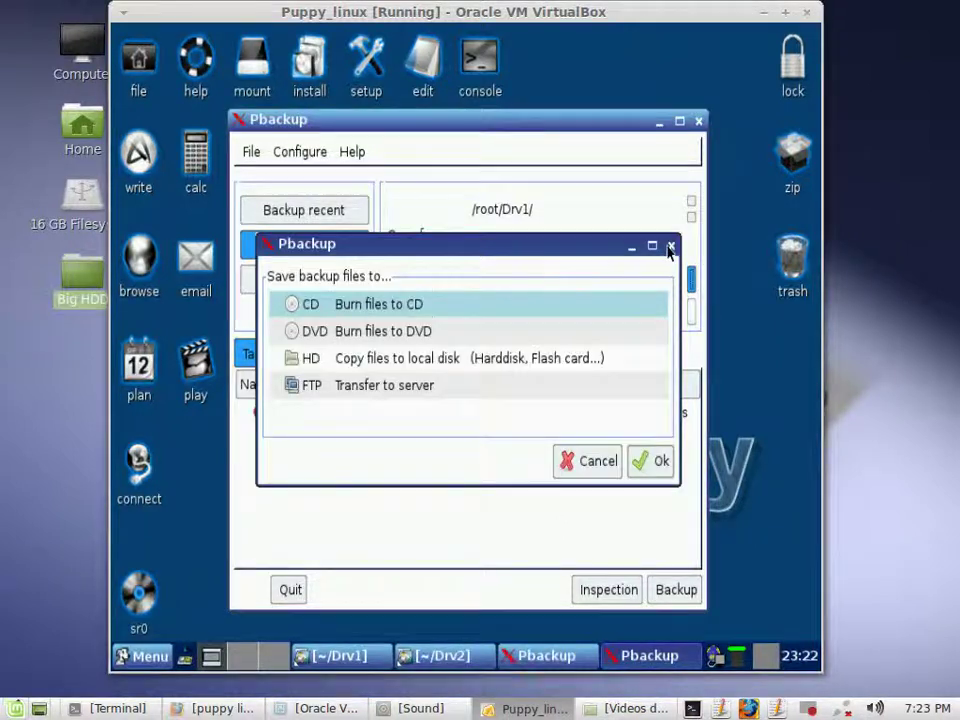
pyautogui.click(670, 246)
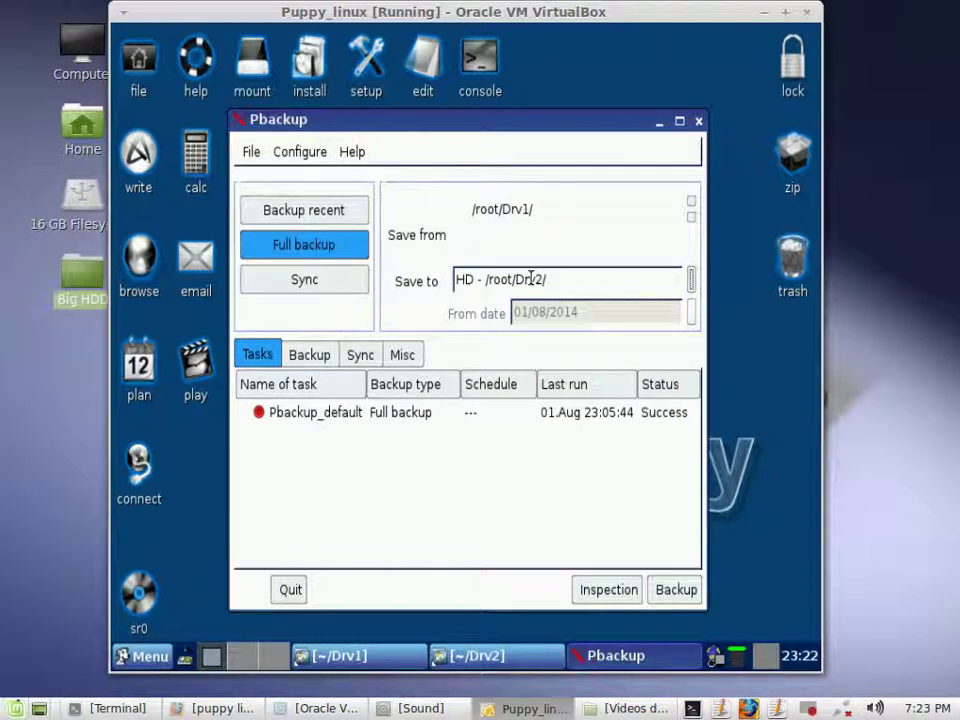
# Review Pbackup's Backup, Sync and Misc settings, and return to the task list
pyautogui.click(323, 355)
pyautogui.click(367, 357)
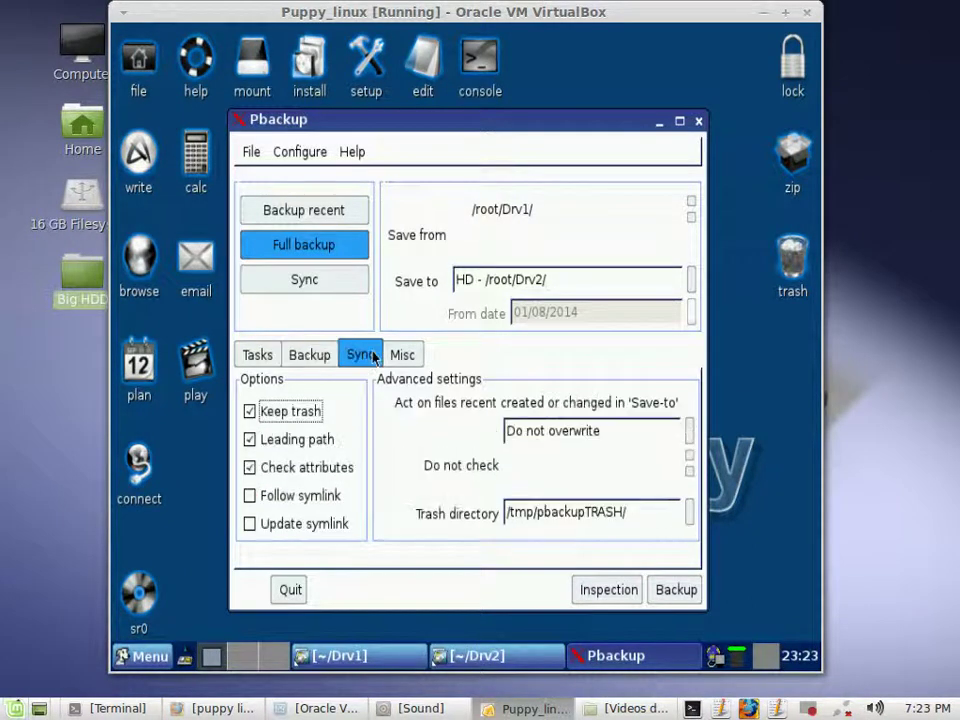
pyautogui.click(401, 356)
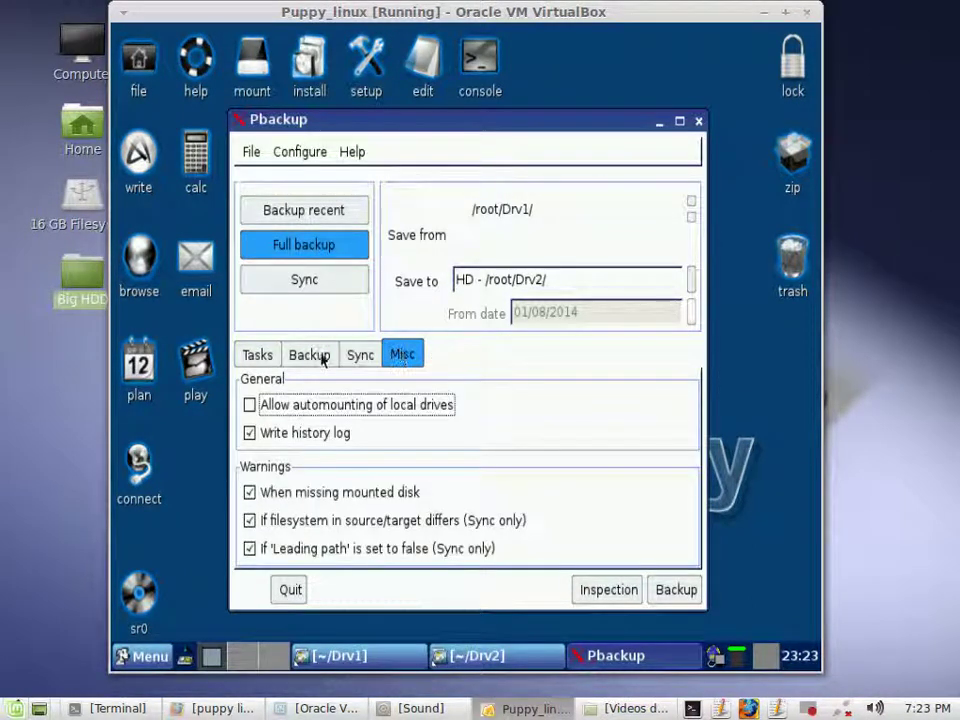
pyautogui.click(264, 358)
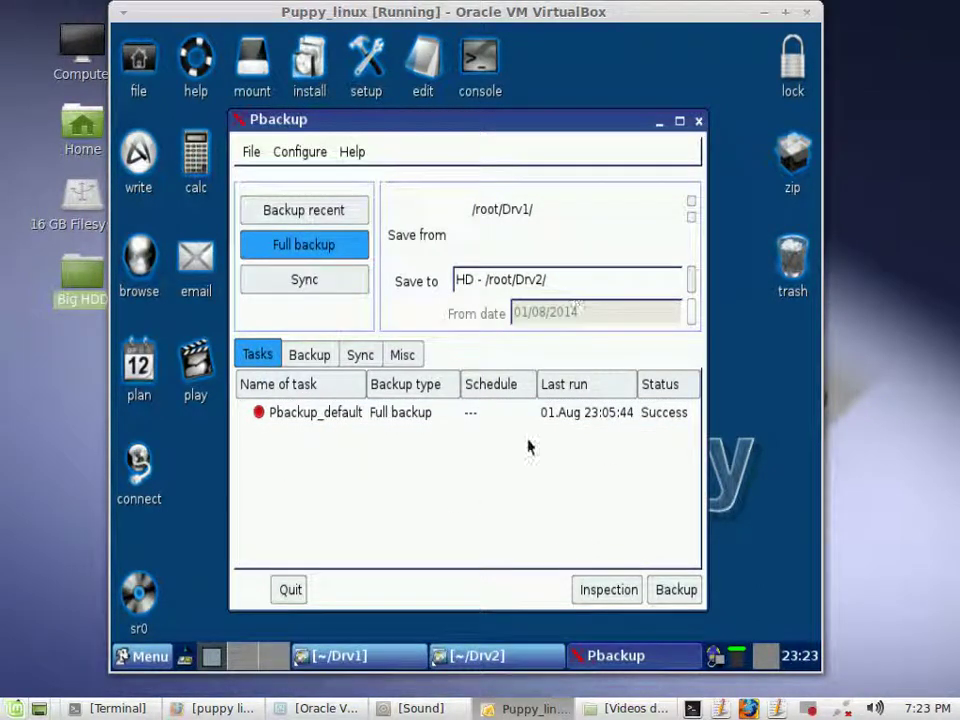
# Run the full backup from /root/Drv1/ to /root/Drv2/ and close the completion report
pyautogui.click(676, 591)
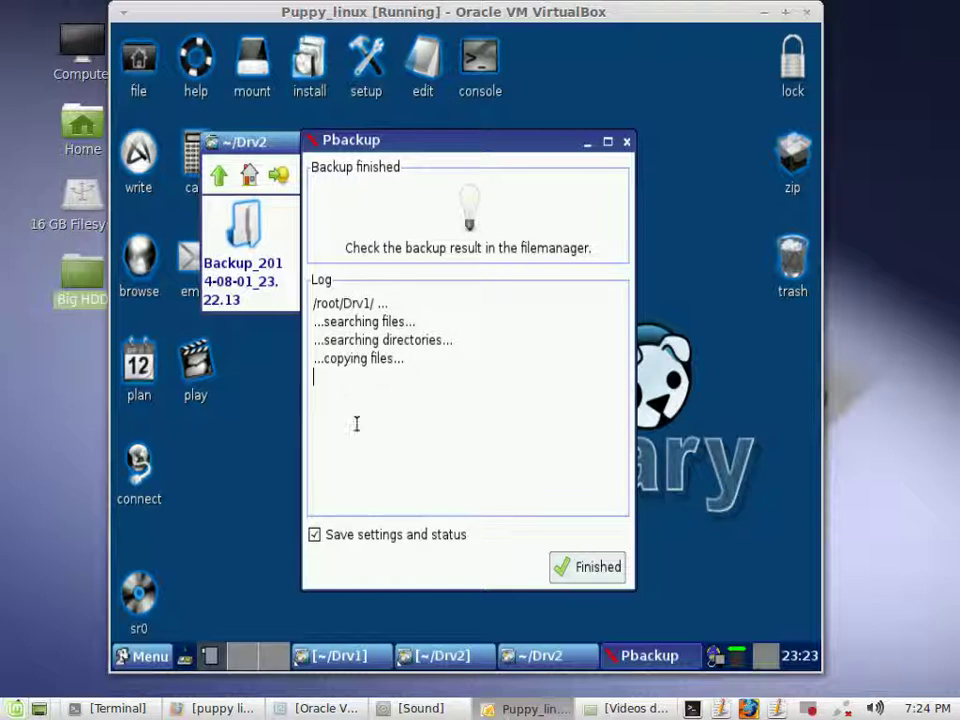
pyautogui.click(597, 569)
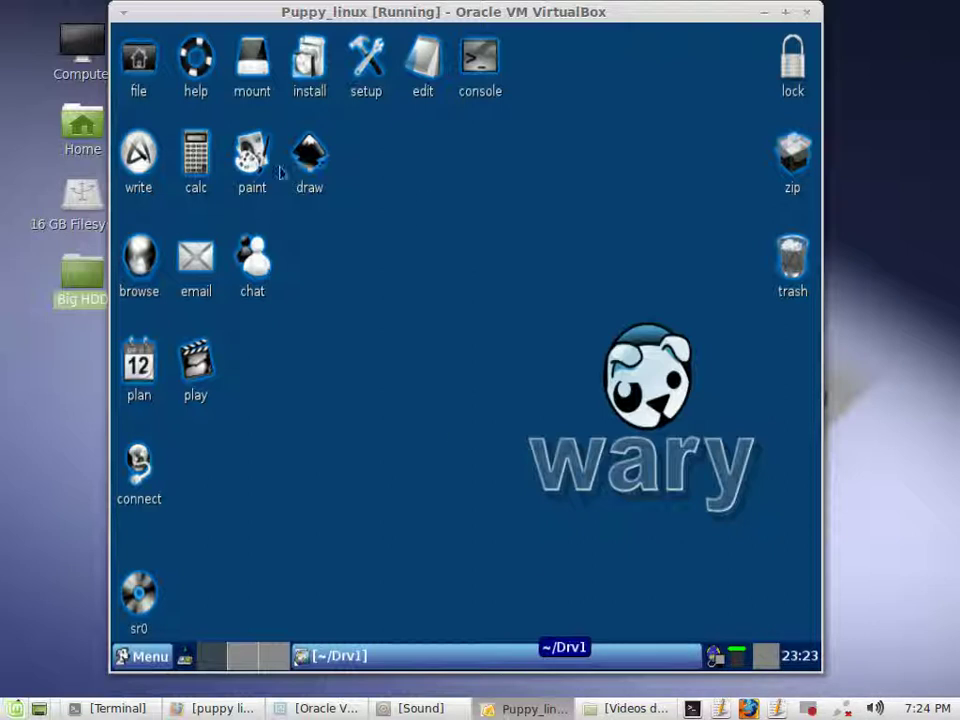
# Briefly view the Drv1 files, minimize that window, and open the Drv2 folder from home to inspect the backup
pyautogui.click(483, 658)
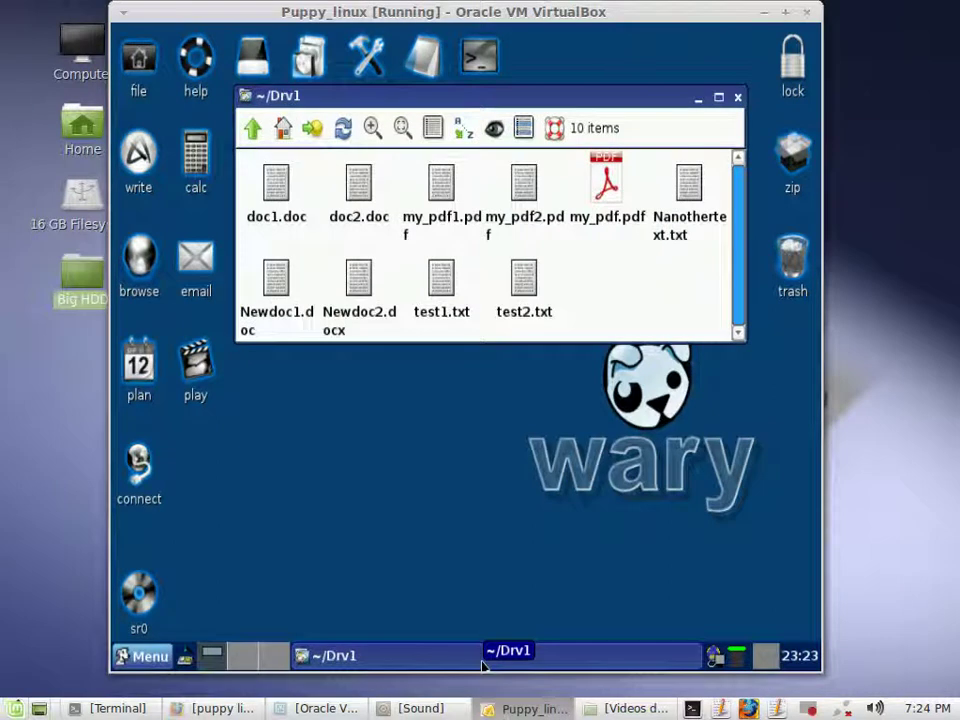
pyautogui.click(482, 658)
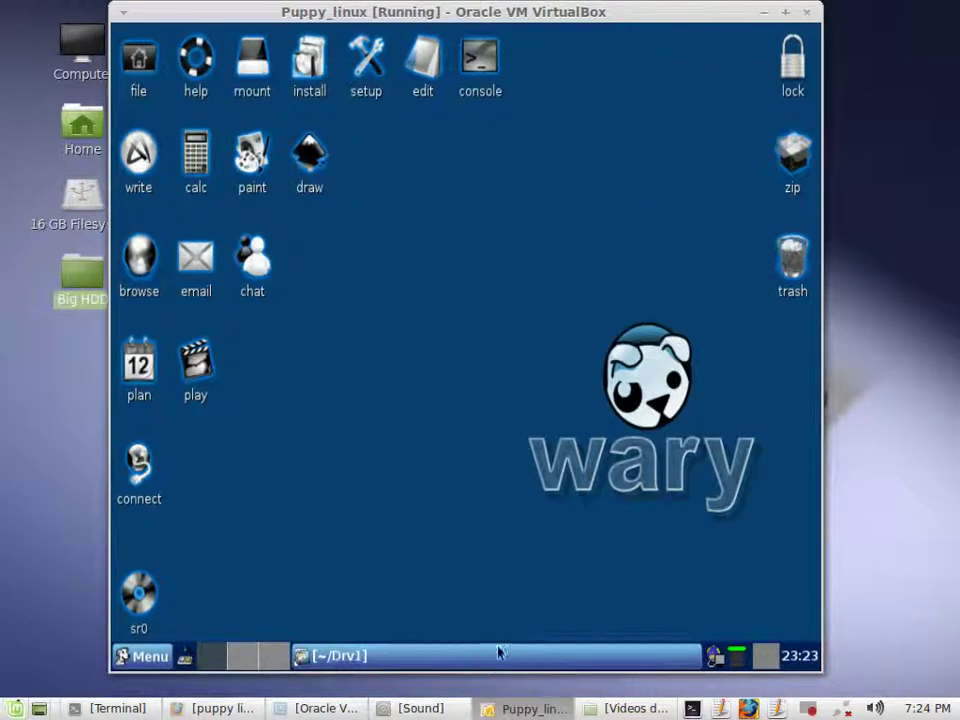
pyautogui.click(139, 62)
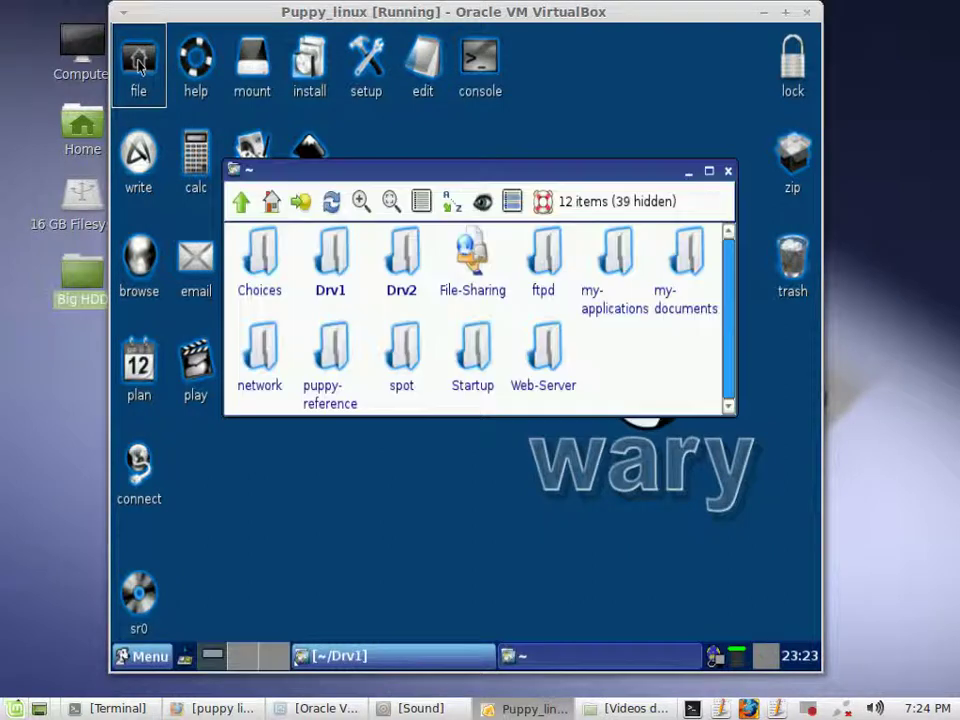
pyautogui.click(406, 270)
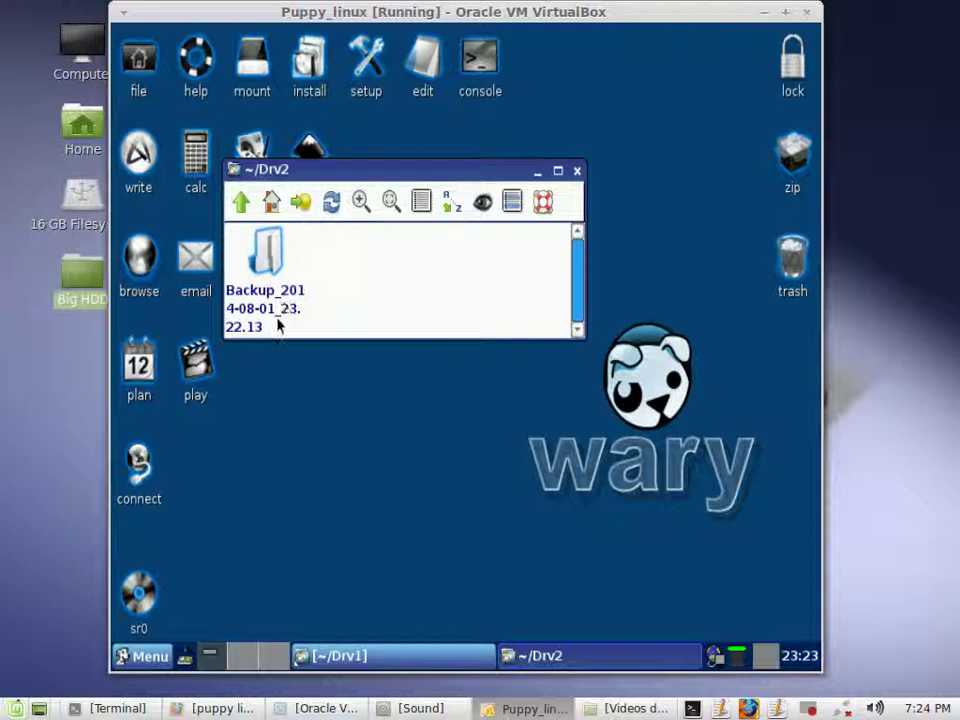
# Open the backup's root/Drv1 folder in Drv2, compare its files with the original Drv1 folder, and close the original folder's window
pyautogui.click(270, 252)
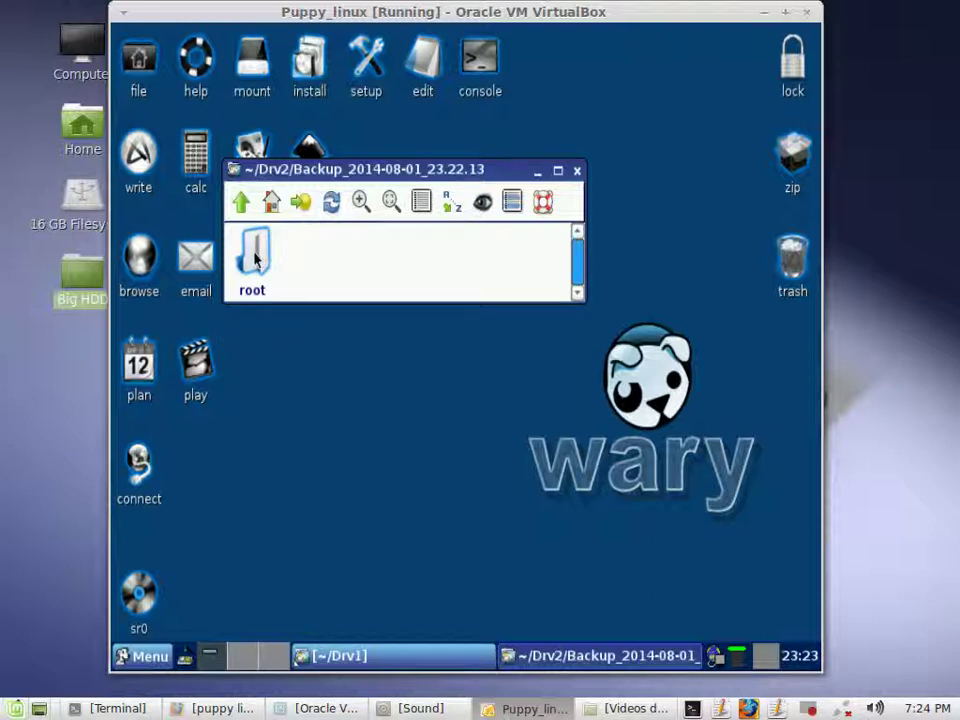
pyautogui.click(255, 258)
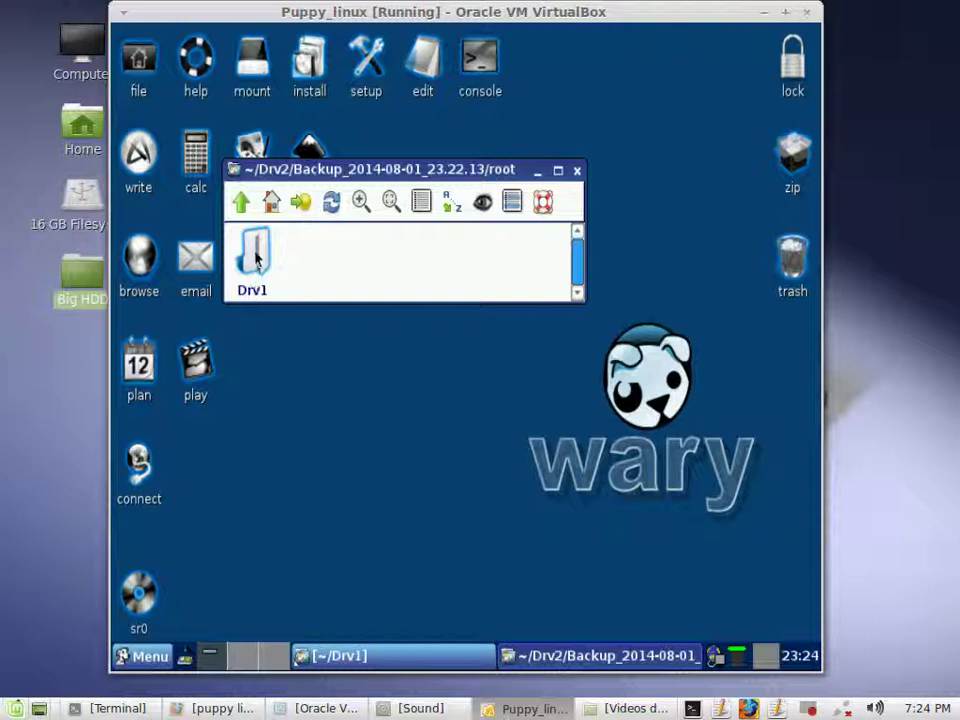
pyautogui.click(256, 258)
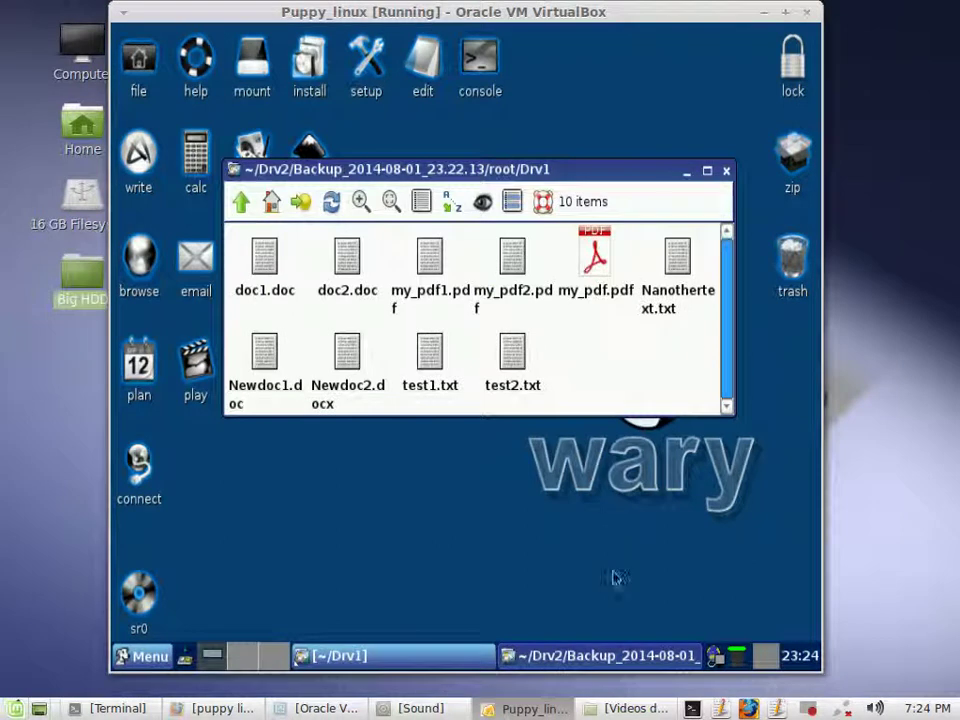
pyautogui.click(345, 662)
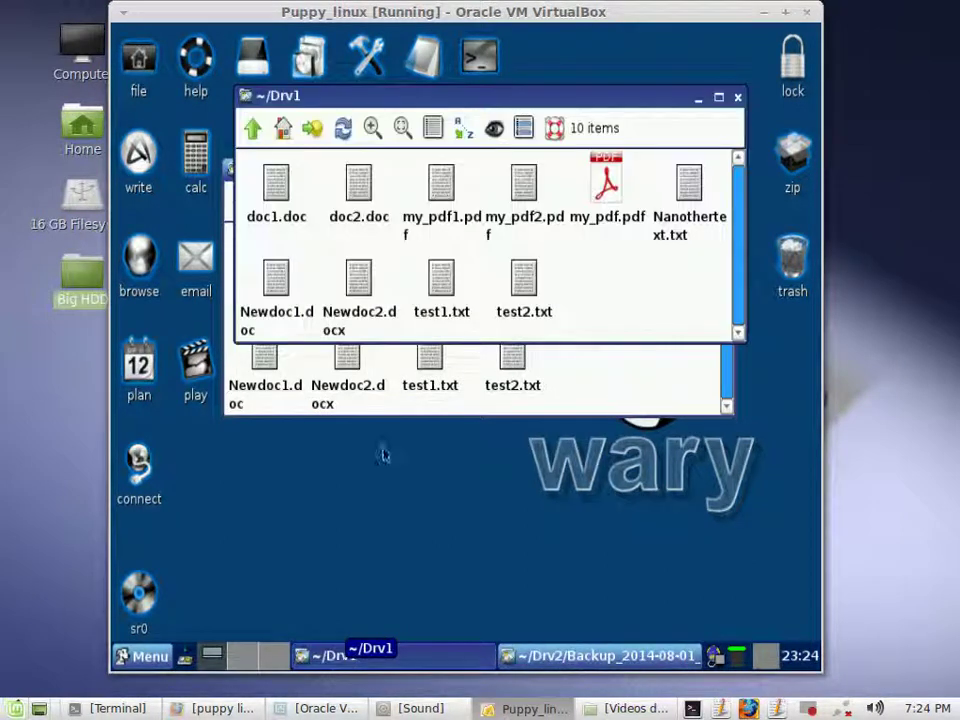
pyautogui.click(597, 408)
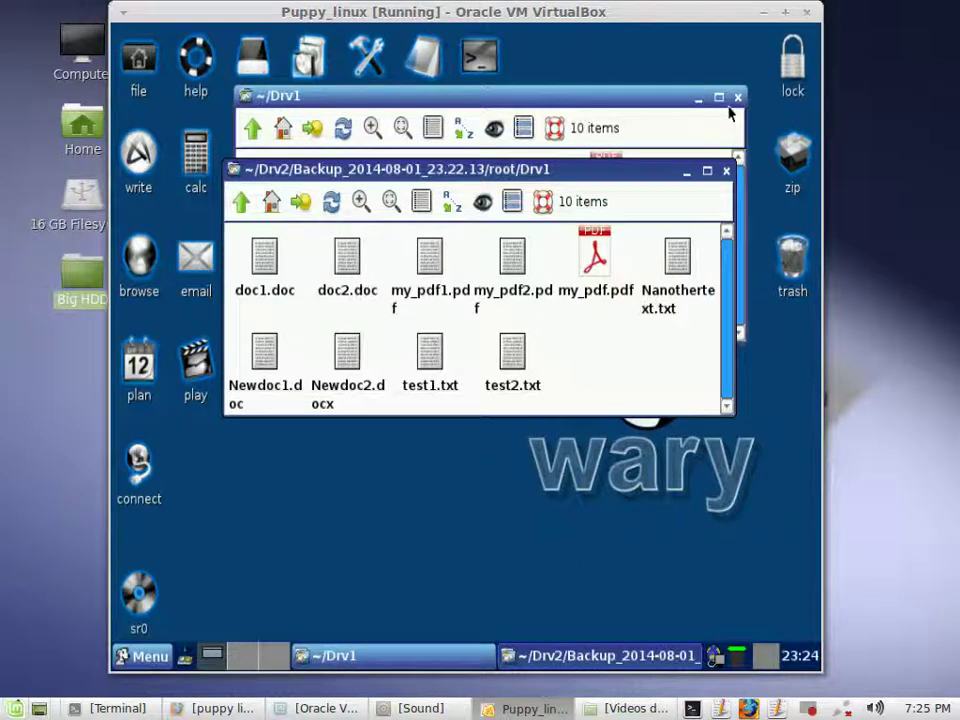
pyautogui.click(661, 107)
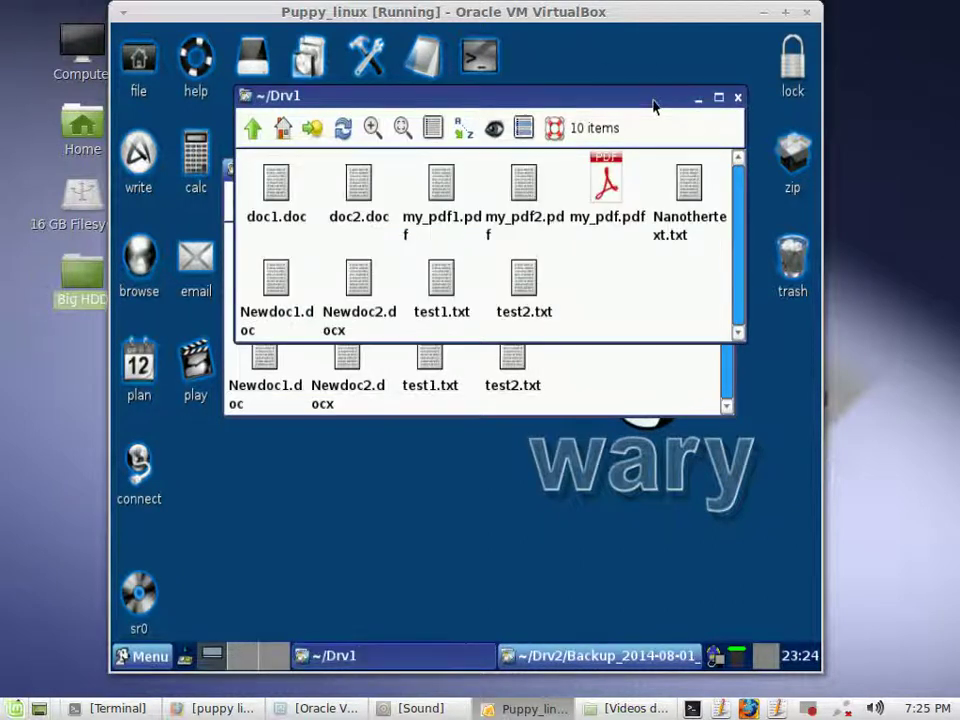
pyautogui.click(738, 97)
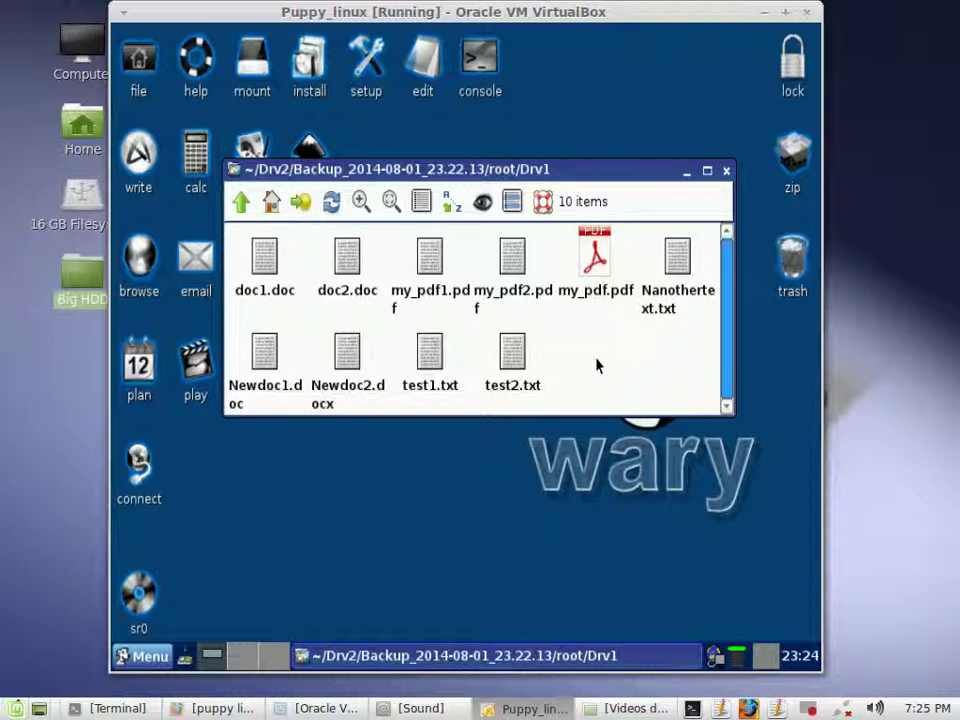
# Permanently delete test2.txt from the backed-up Drv1 folder with the Force and Quiet options, and check the trash for it
pyautogui.rightClick(512, 360)
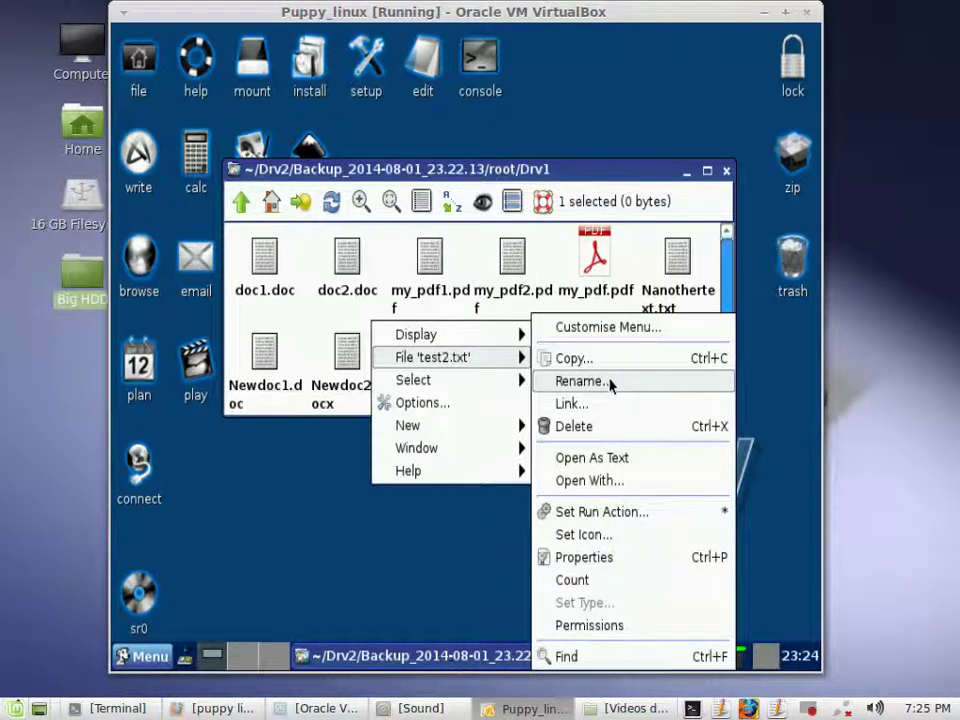
pyautogui.click(572, 428)
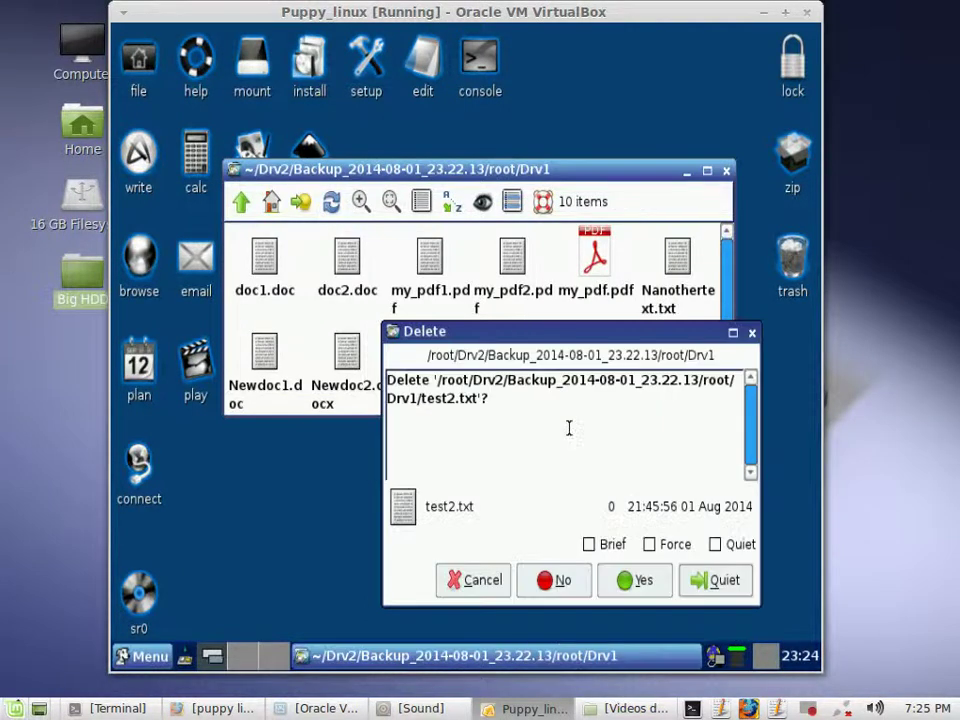
pyautogui.click(650, 546)
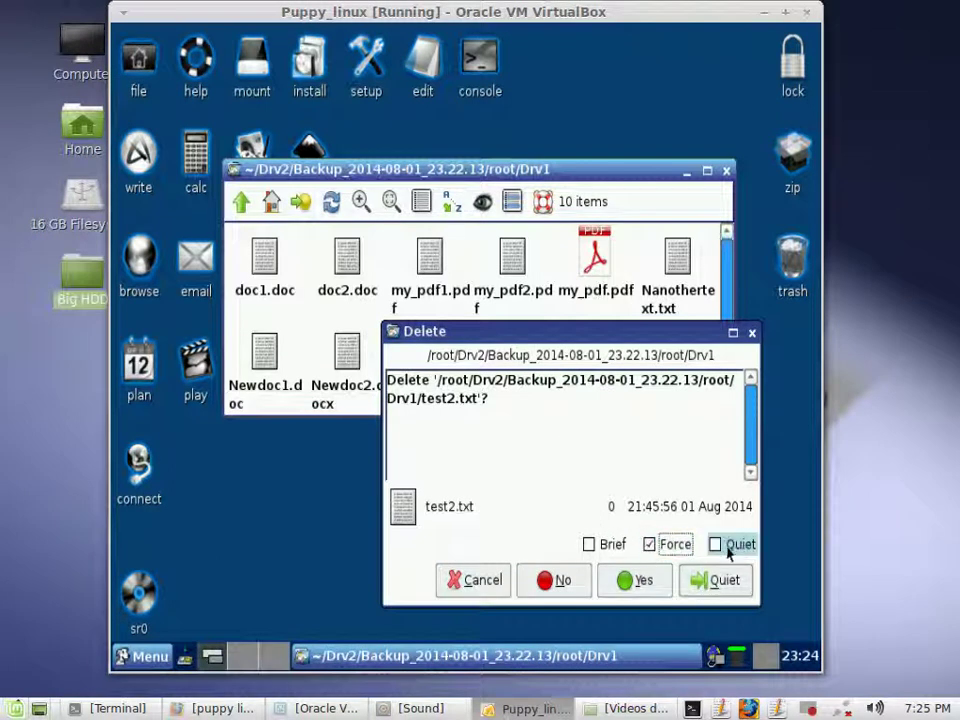
pyautogui.click(718, 545)
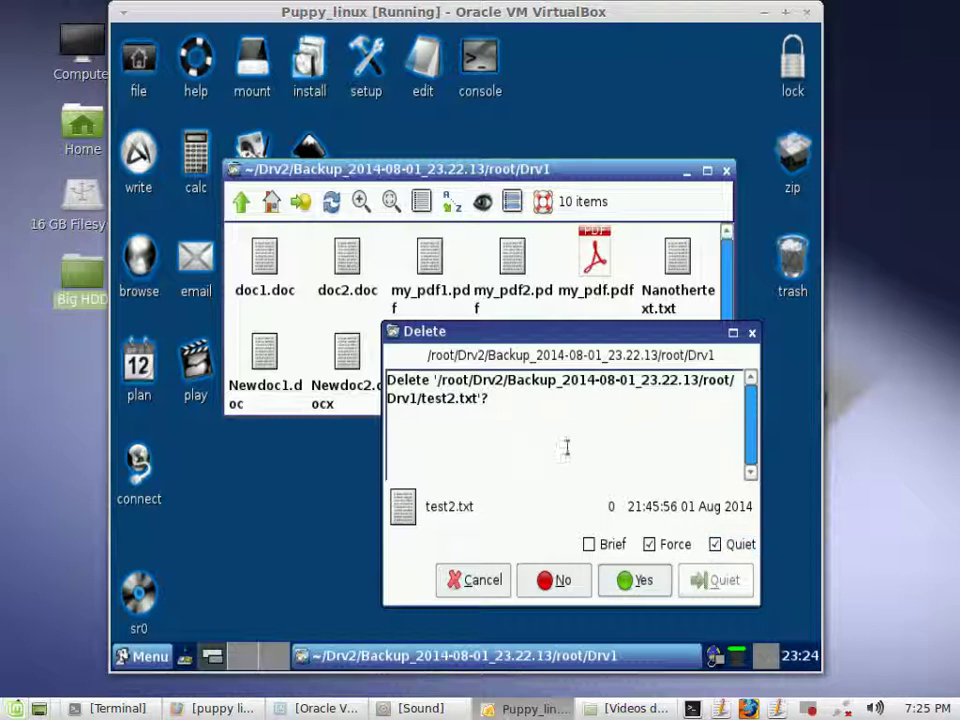
pyautogui.click(634, 581)
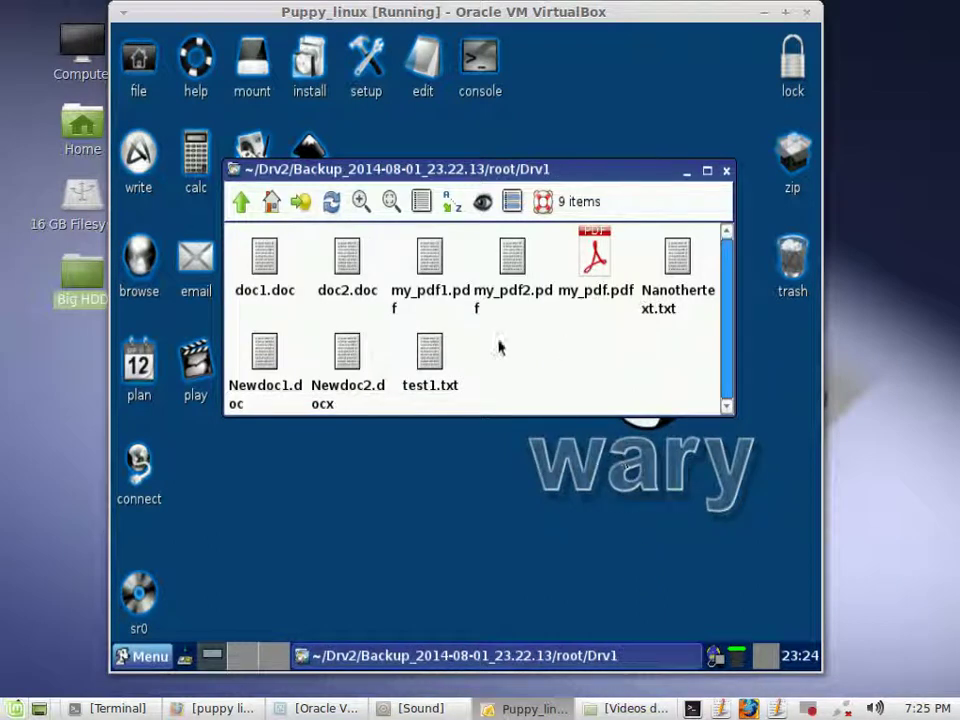
pyautogui.click(803, 262)
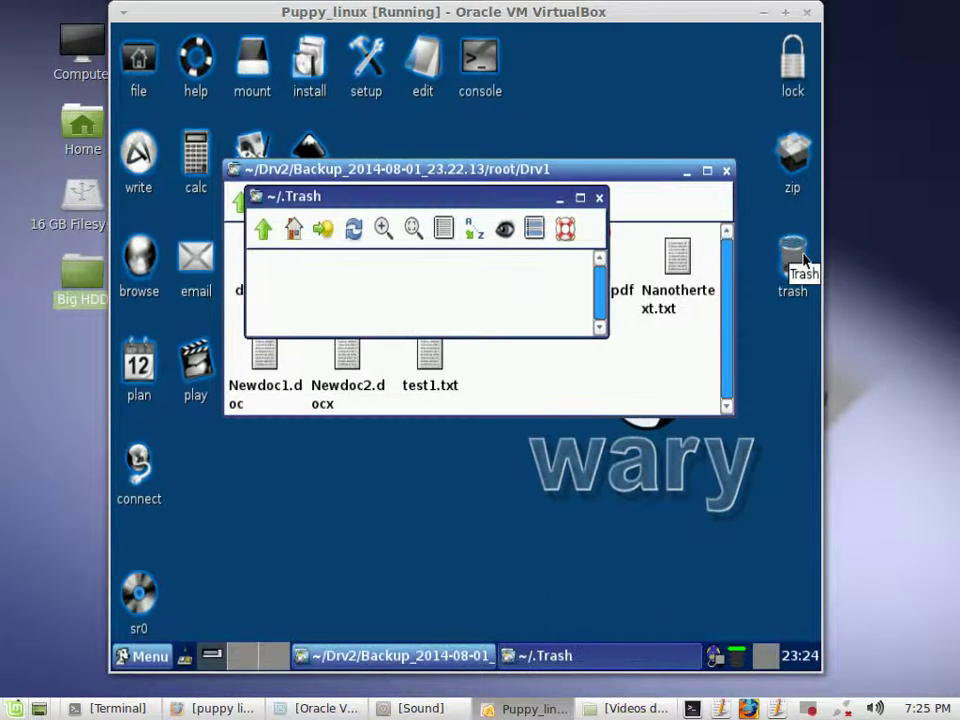
pyautogui.click(599, 199)
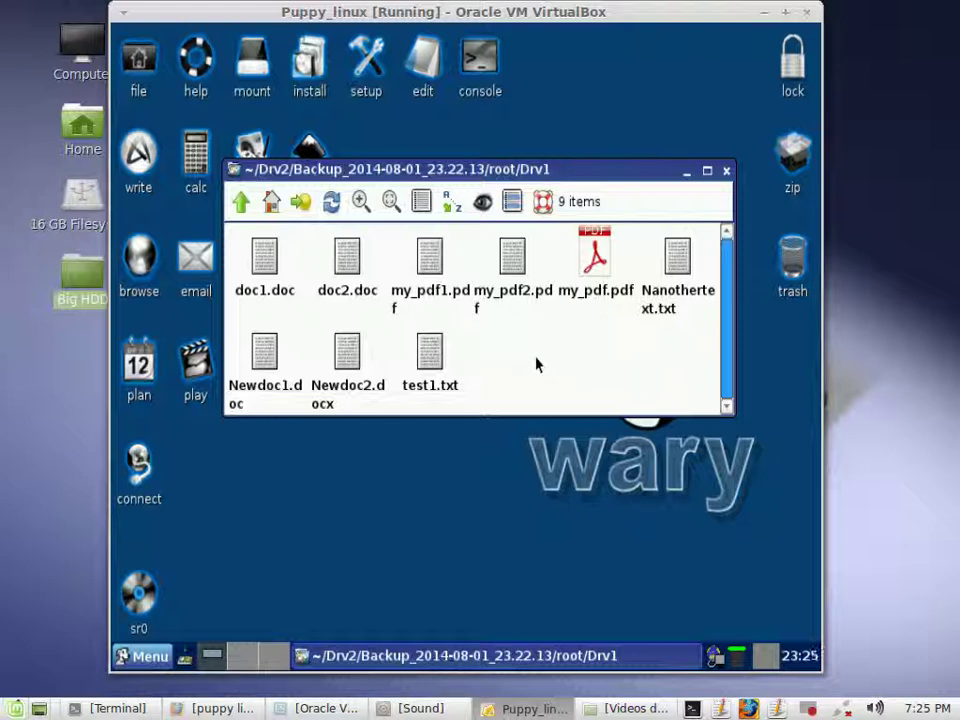
# Delete all remaining files in the backed-up Drv1 folder with the Force and Quiet options, and close the folder window
pyautogui.hotkey('ctrl', 'a')
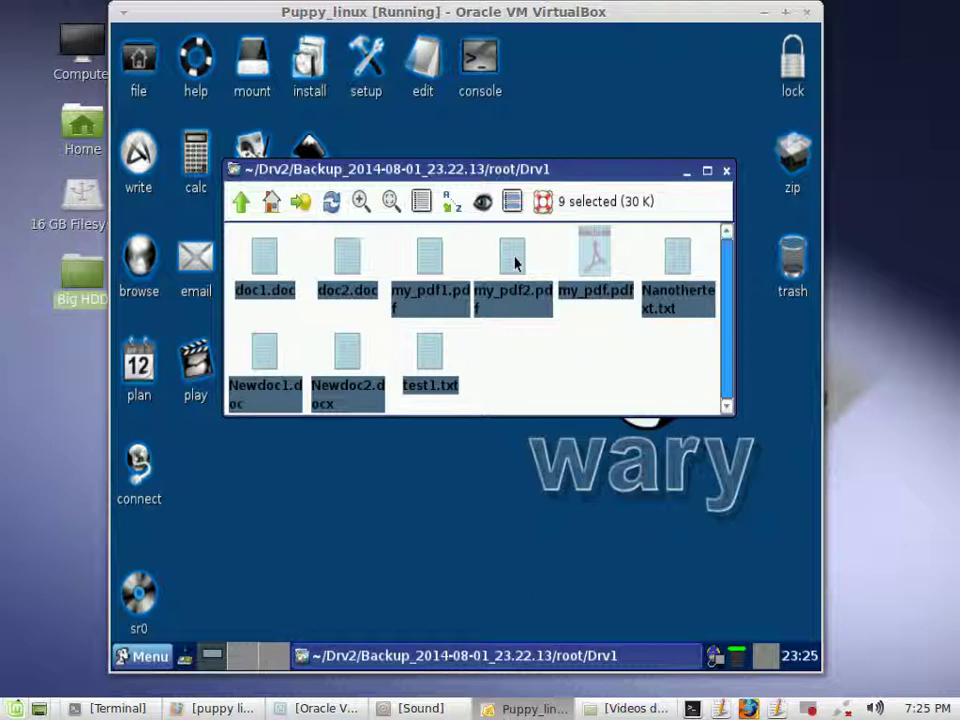
pyautogui.rightClick(590, 258)
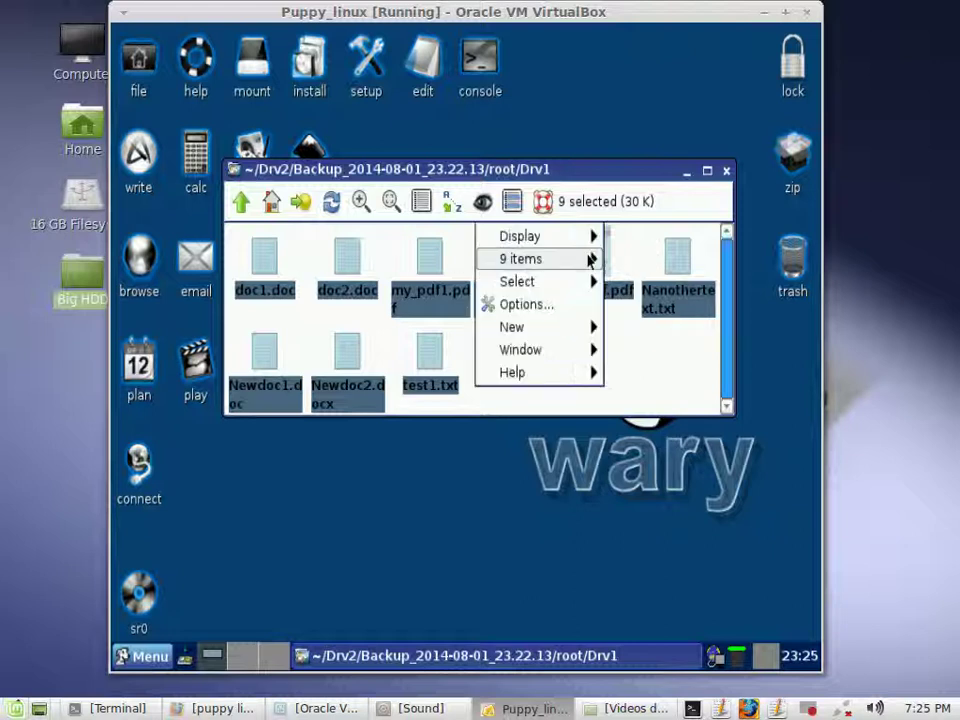
pyautogui.moveTo(590, 258)
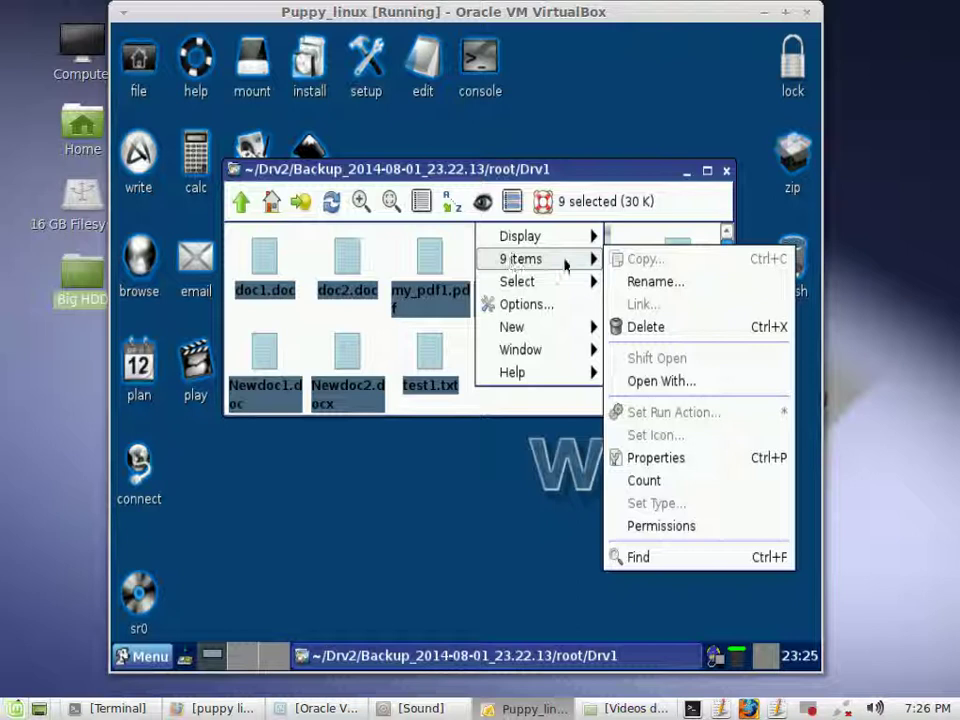
pyautogui.click(643, 328)
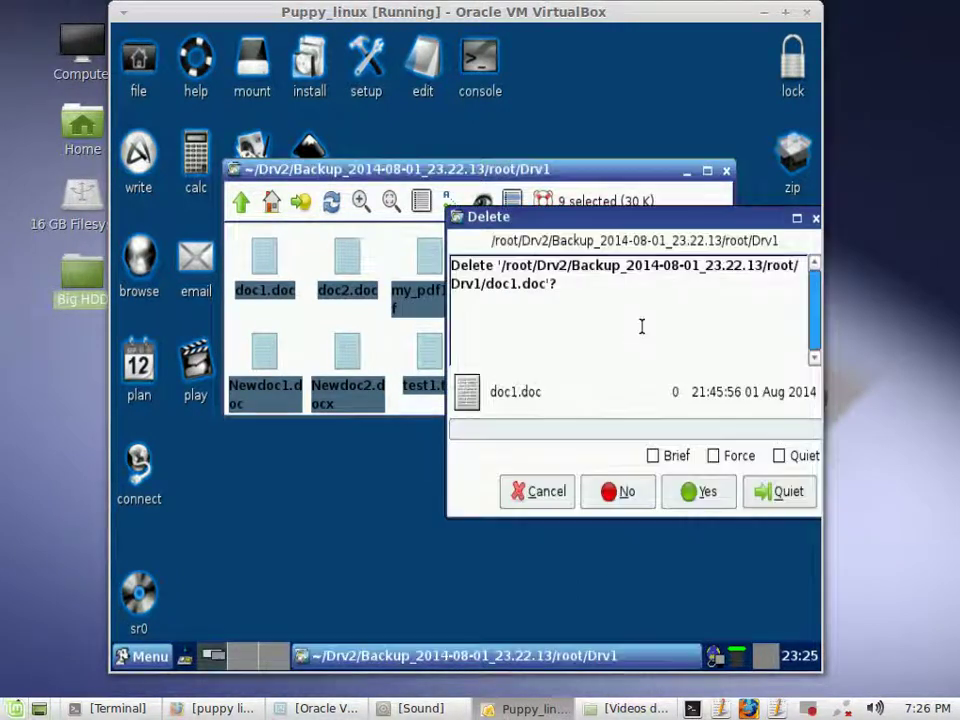
pyautogui.click(714, 457)
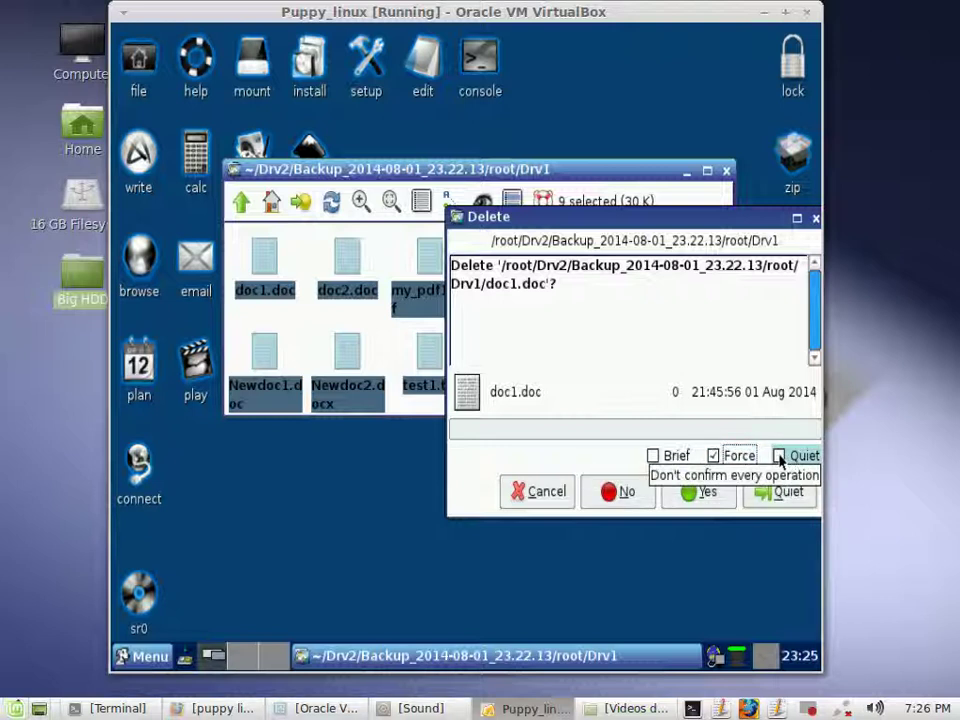
pyautogui.click(780, 456)
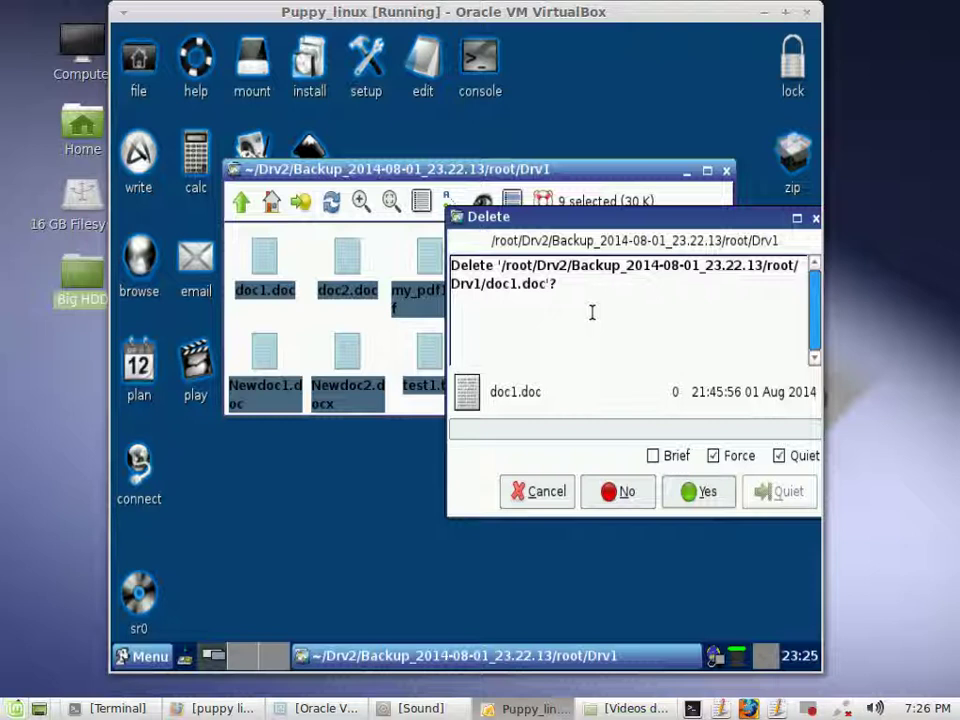
pyautogui.click(697, 493)
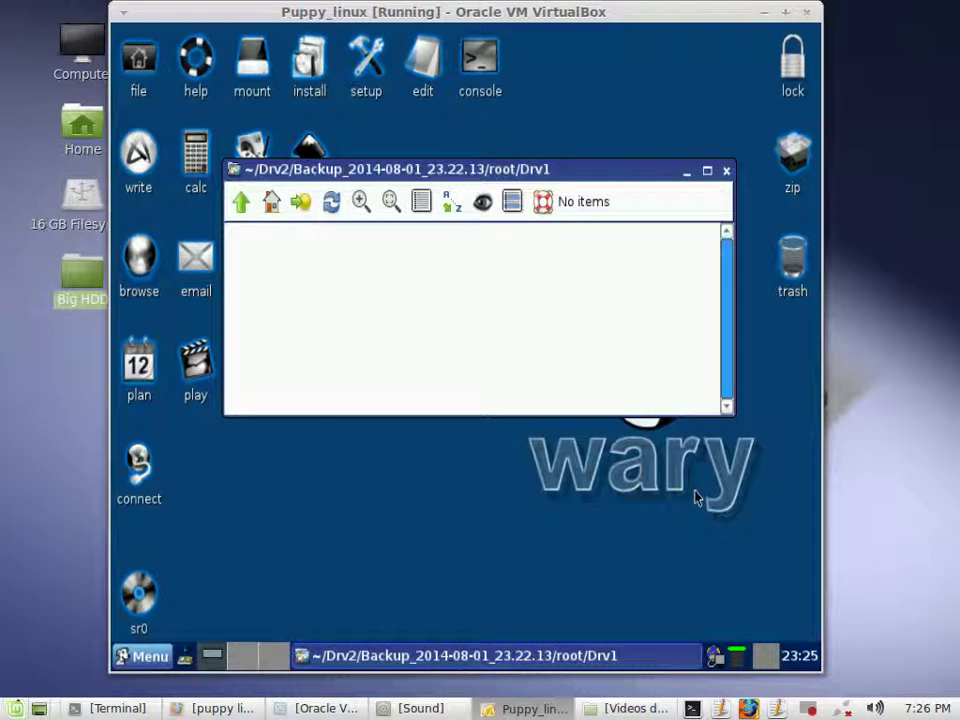
pyautogui.click(727, 172)
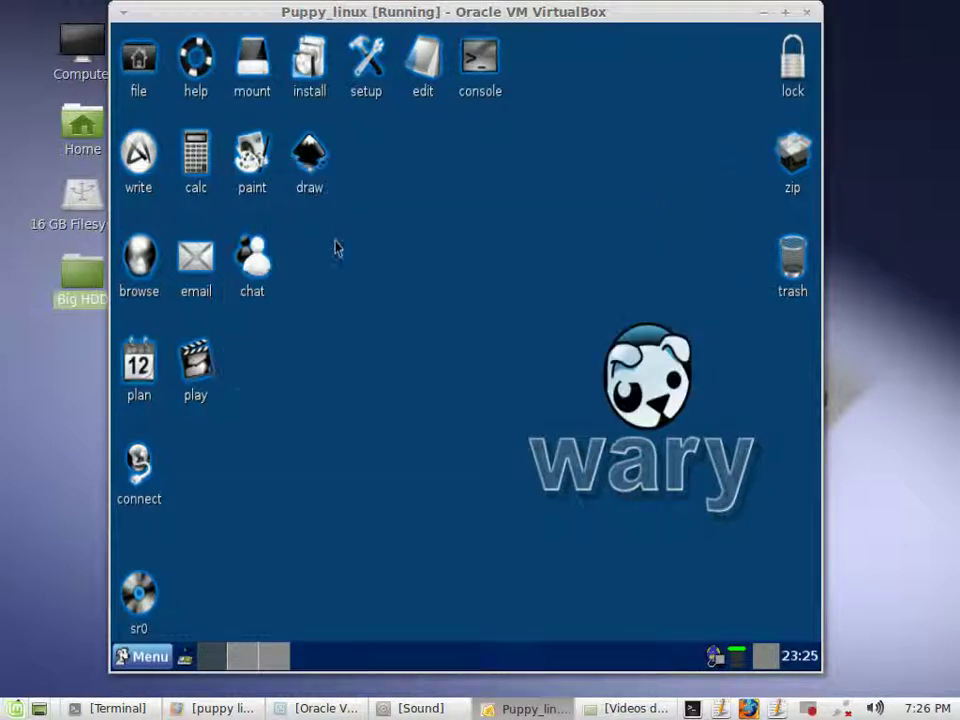